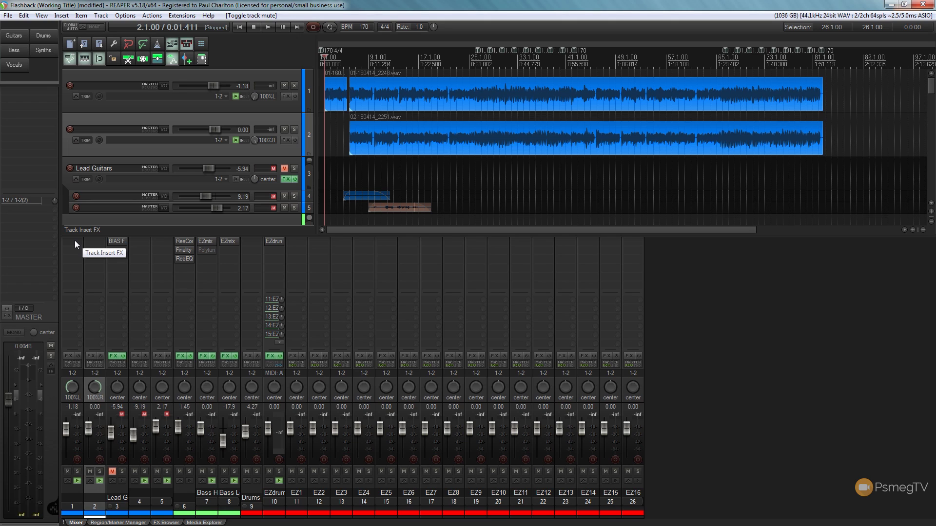
# - Play the mix briefly, then stop playback
pyautogui.click(269, 28)
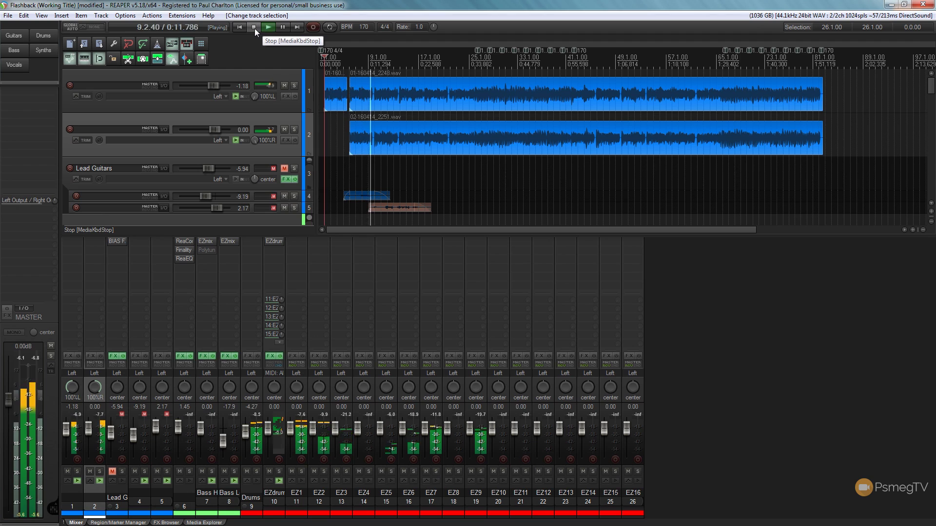
pyautogui.click(254, 27)
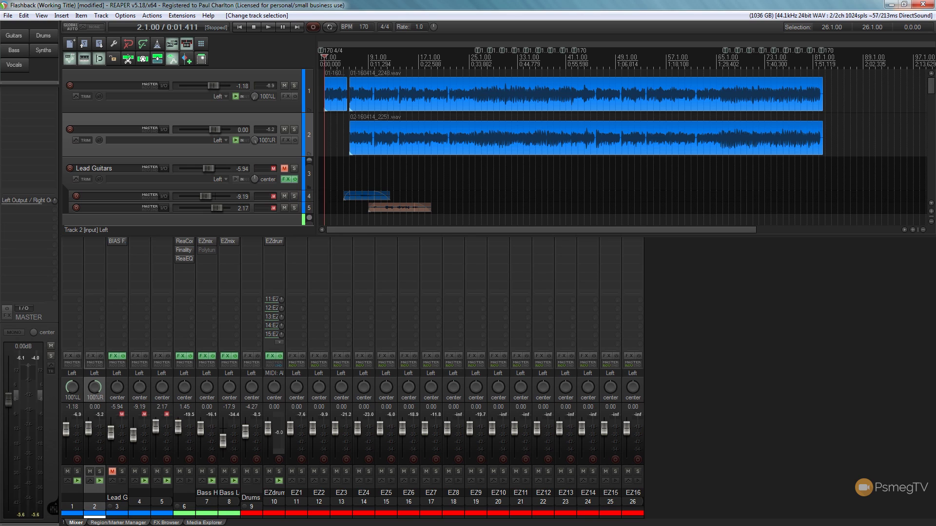
# - Solo track 1 and add the TSE 808 v2.0 pedal to it from the TSE folder
pyautogui.click(307, 110)
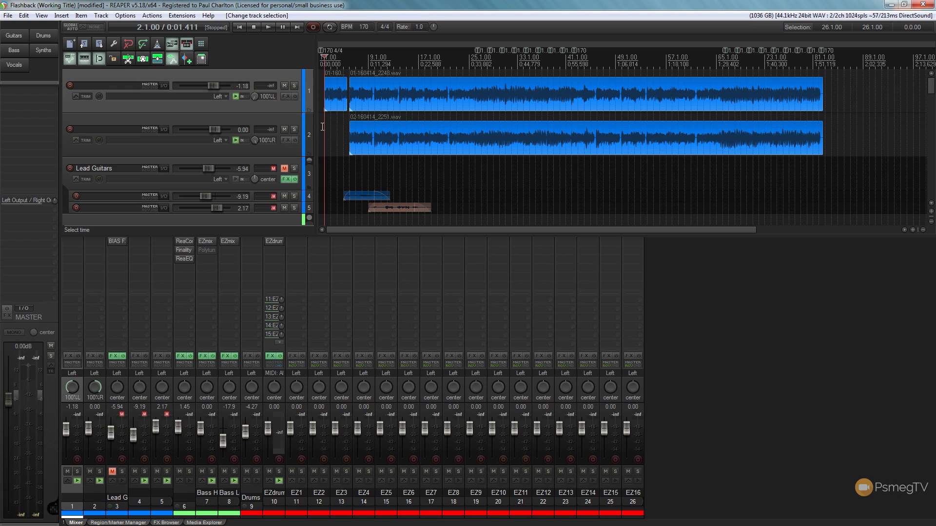
pyautogui.click(295, 85)
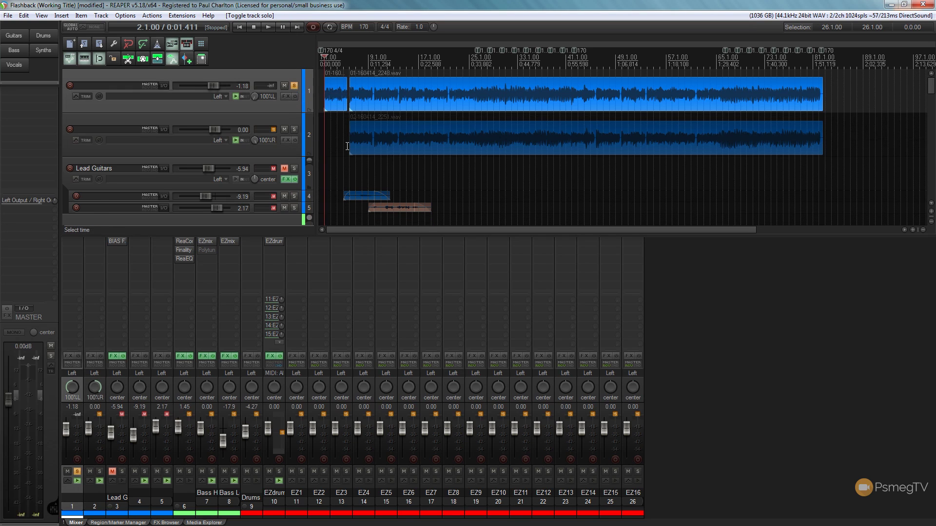
pyautogui.click(167, 522)
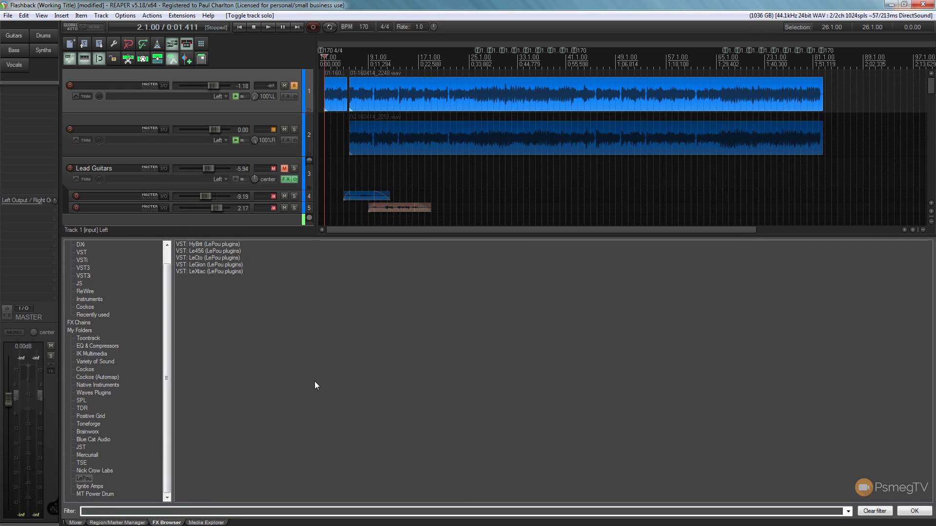
pyautogui.click(81, 464)
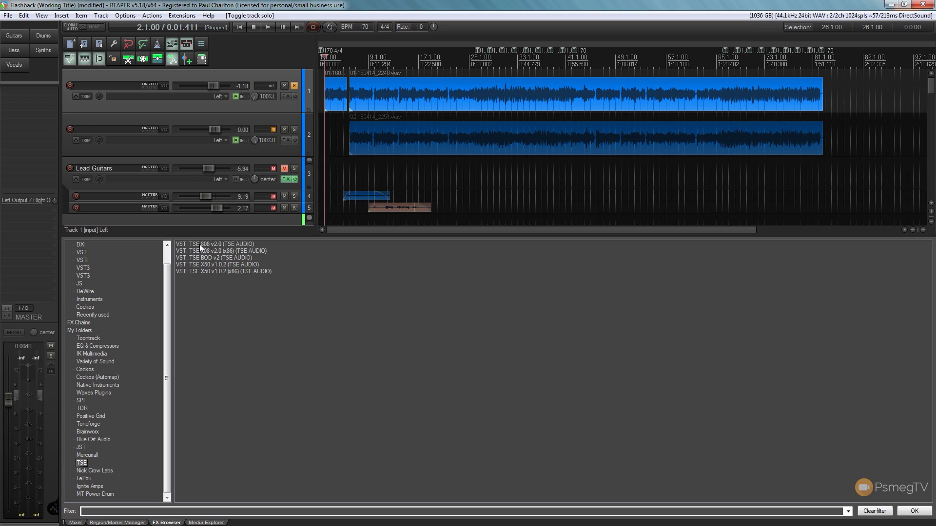
pyautogui.moveTo(200, 244); pyautogui.dragTo(286, 107)
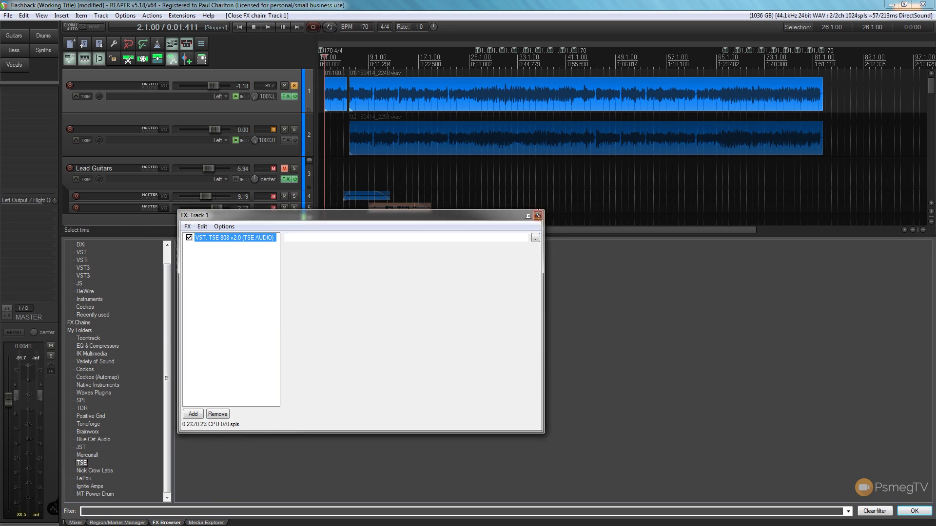
pyautogui.click(538, 216)
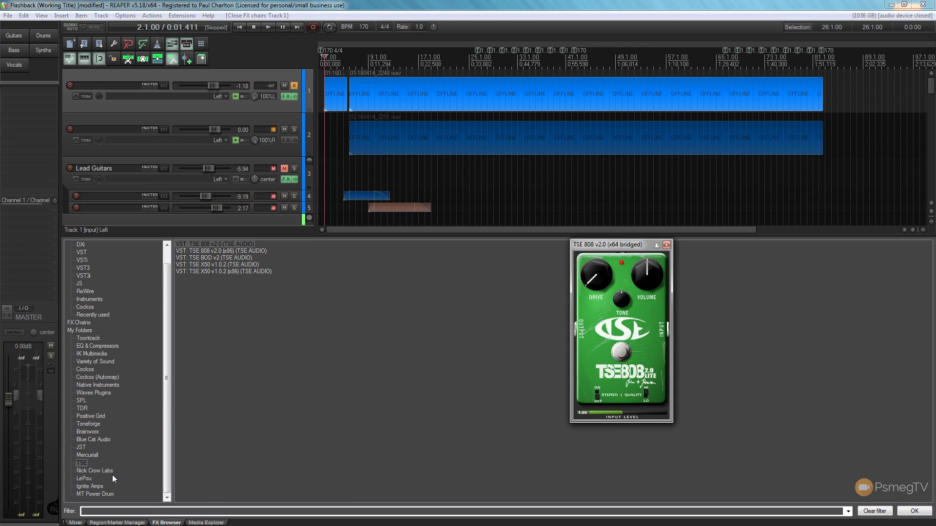
pyautogui.click(83, 478)
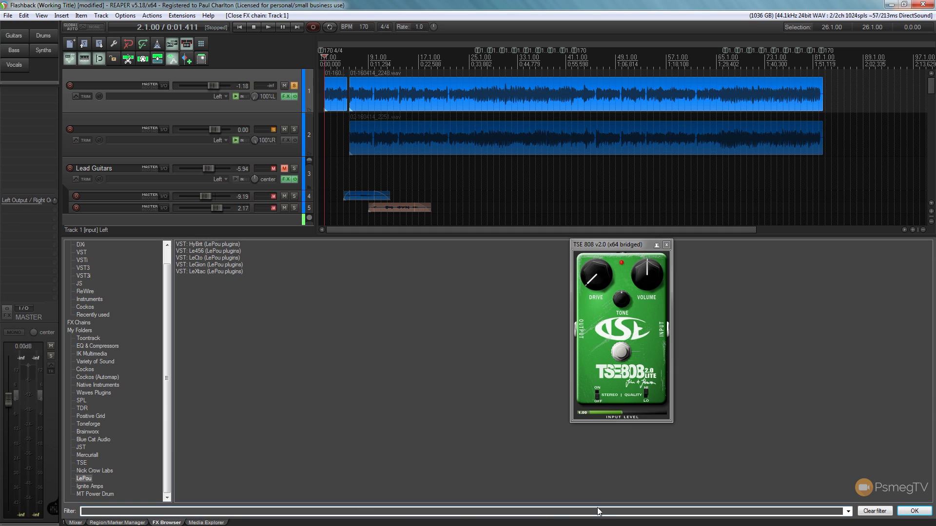
# - Add the LePou Le456 amp to track 1 after the TSE 808
pyautogui.click(193, 252)
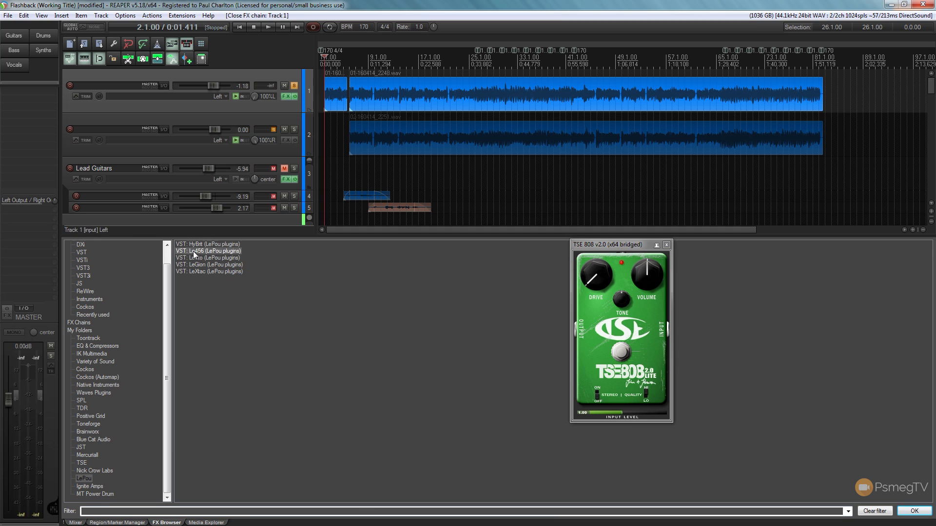
pyautogui.moveTo(193, 255); pyautogui.dragTo(273, 106)
pyautogui.moveTo(2, 187); pyautogui.dragTo(722, 52)
# - Add Mercuriall Cab v3.0 to track 1 after the amp and return to the mixer
pyautogui.click(88, 455)
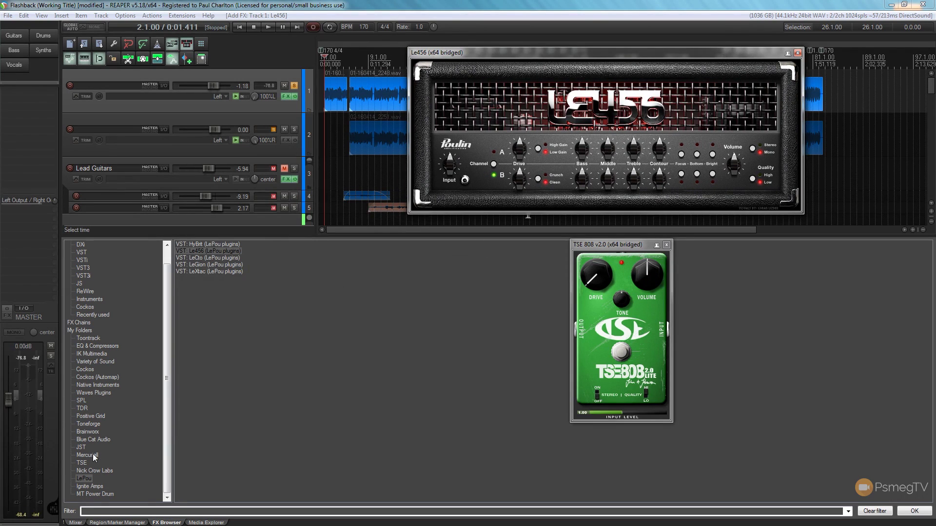
pyautogui.click(287, 96)
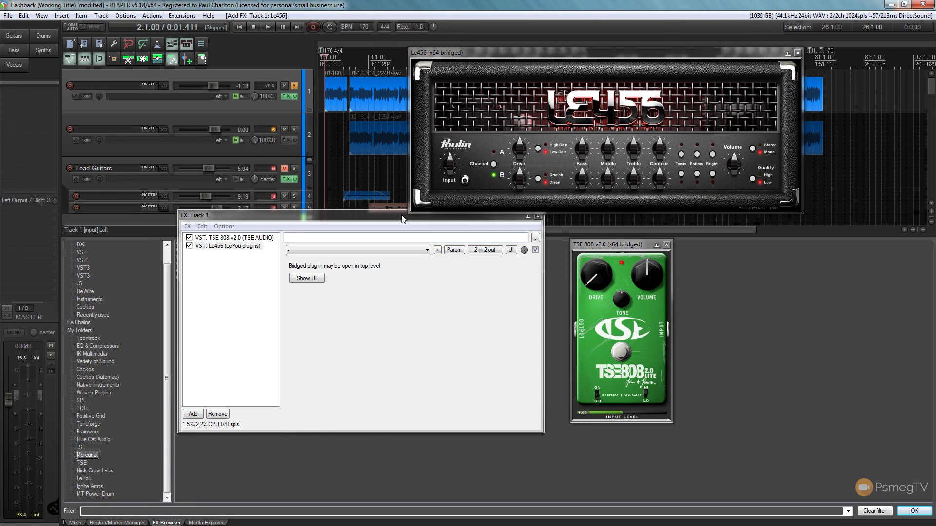
pyautogui.press('Escape')
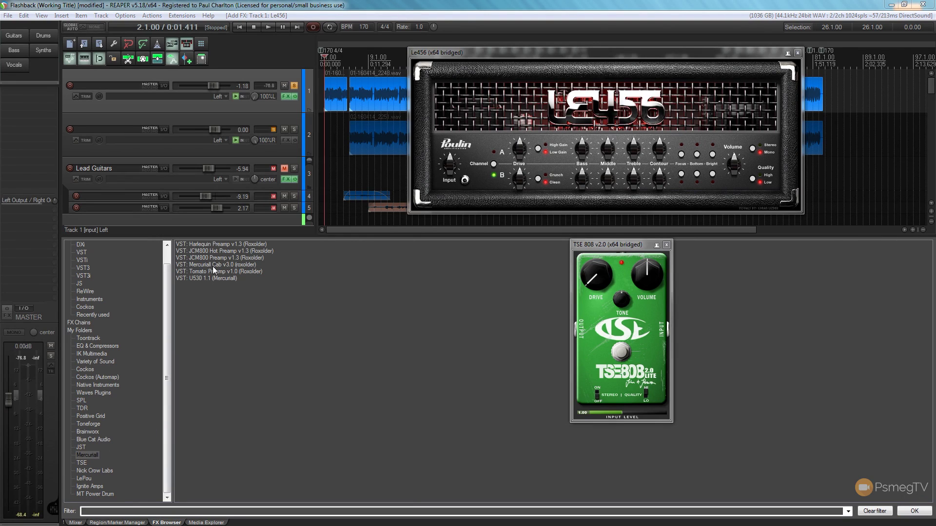
pyautogui.moveTo(213, 266); pyautogui.dragTo(378, 95)
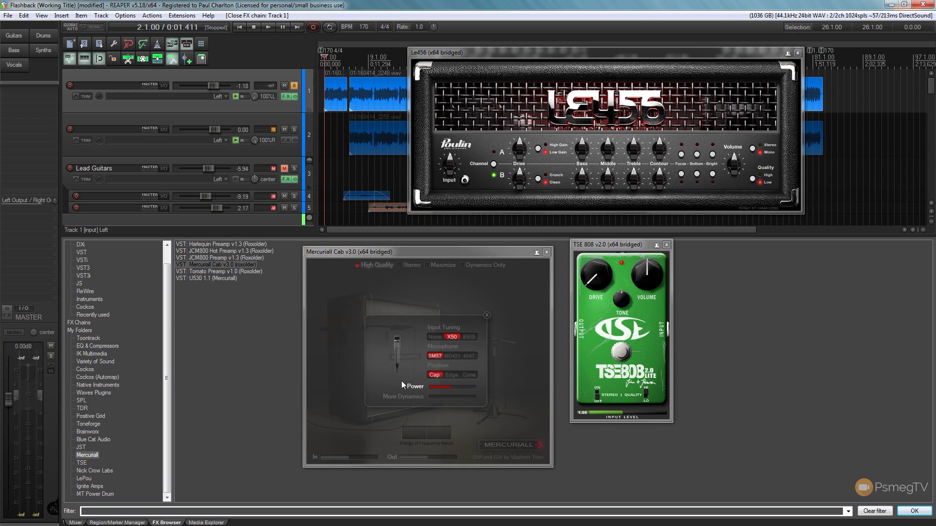
pyautogui.click(76, 522)
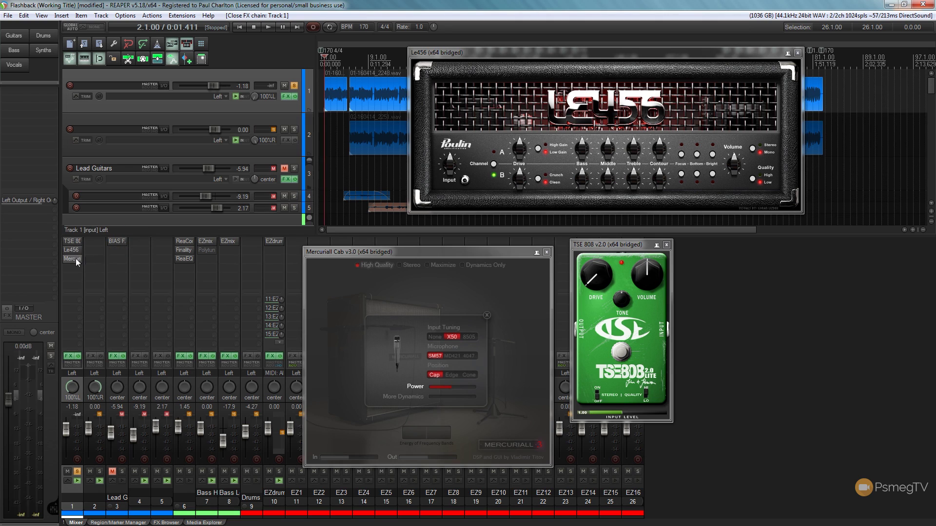
# - Arrange the TSE 808, Le456 and Mercuriall Cab windows left to right across the lower screen
pyautogui.moveTo(421, 252); pyautogui.dragTo(271, 248)
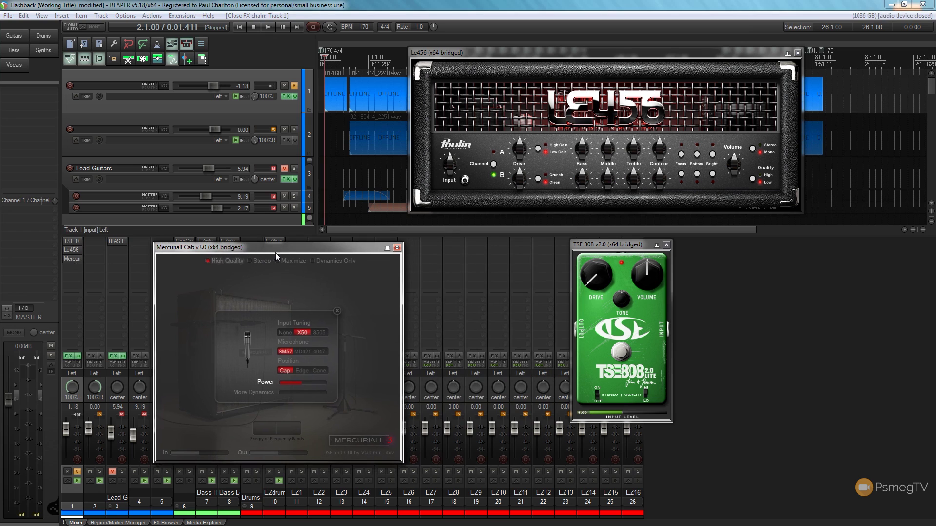
pyautogui.moveTo(624, 244); pyautogui.dragTo(85, 272)
pyautogui.moveTo(171, 259); pyautogui.dragTo(678, 266)
pyautogui.moveTo(571, 60); pyautogui.dragTo(309, 277)
pyautogui.moveTo(745, 253); pyautogui.dragTo(639, 273)
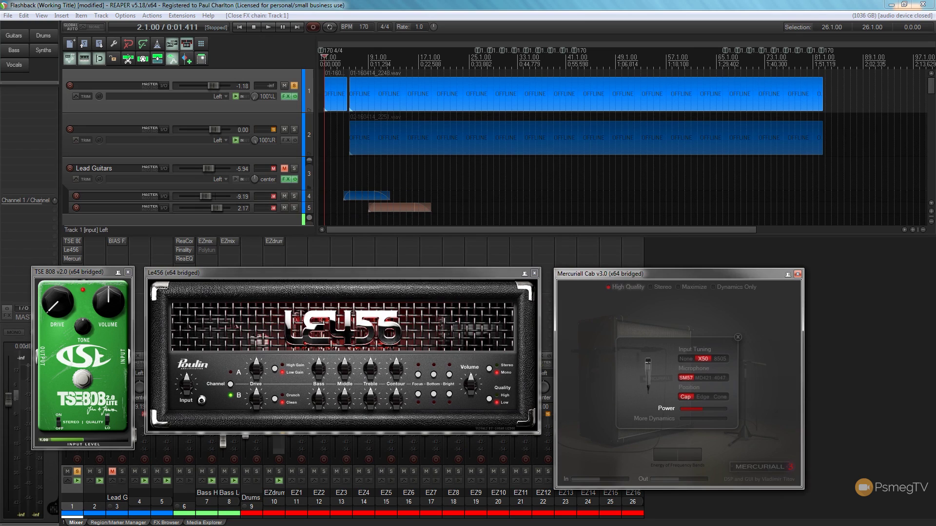
# - Set the Mercuriall Cab's input tuning to None while checking the pedal and amp windows
pyautogui.click(89, 274)
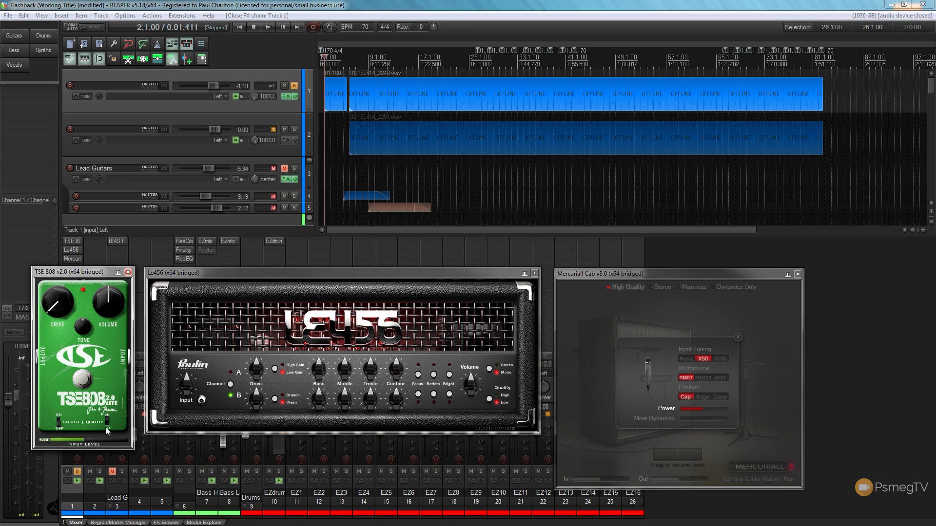
pyautogui.click(238, 270)
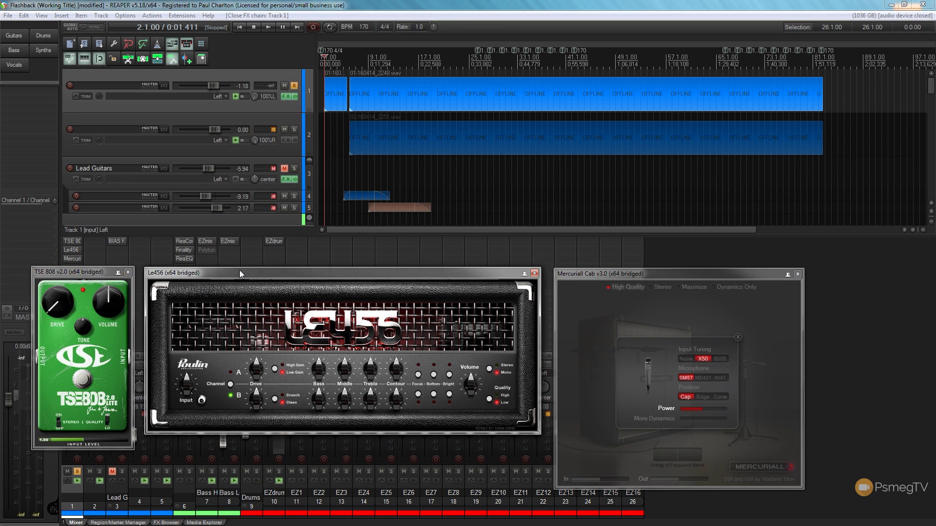
pyautogui.click(687, 358)
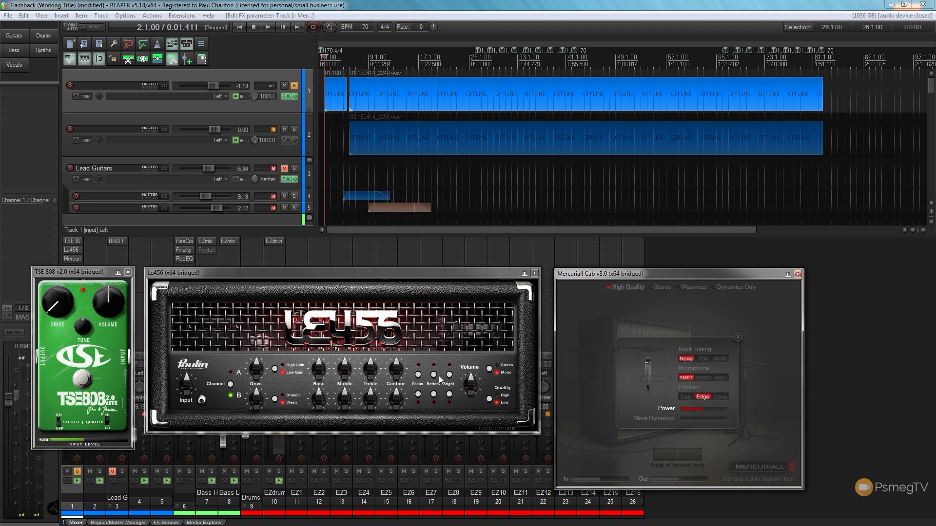
pyautogui.click(382, 277)
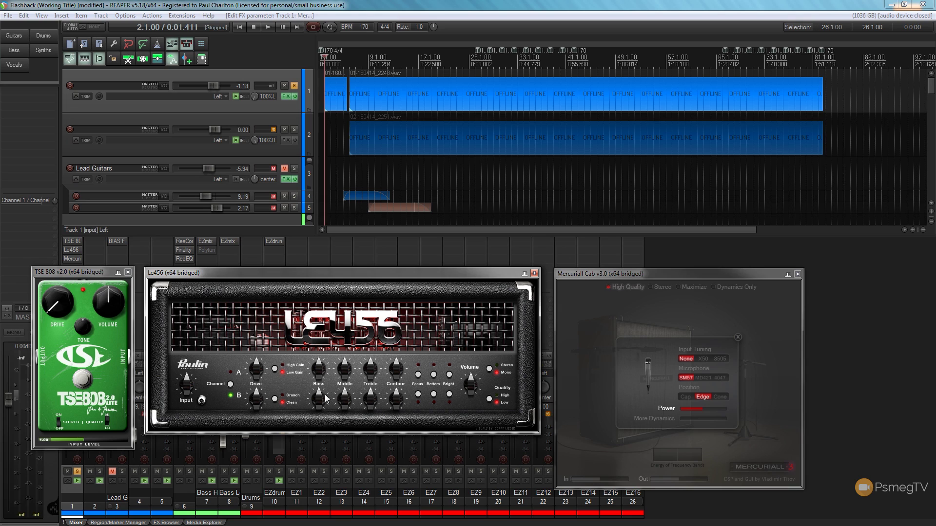
# - During playback, set the Le456 to channel A with Focus, Bright, High quality and adjusted Contour
pyautogui.click(268, 27)
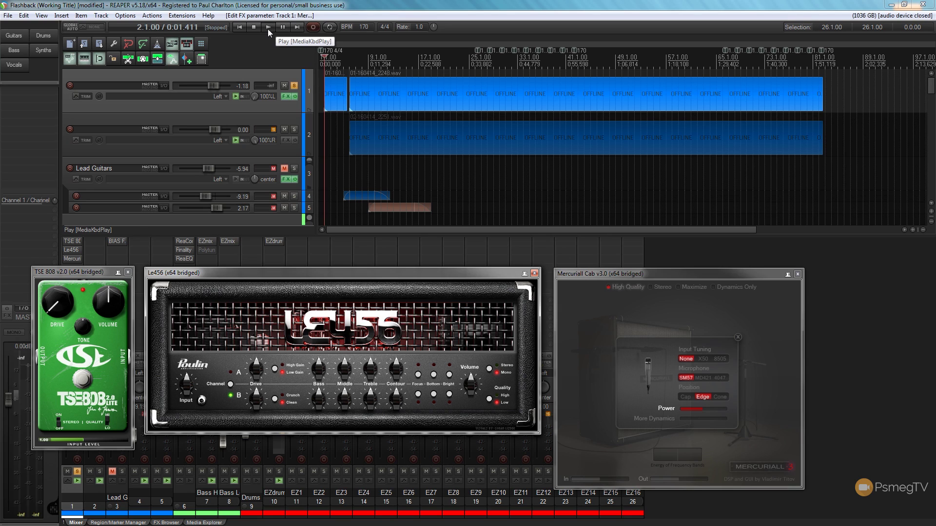
pyautogui.click(232, 385)
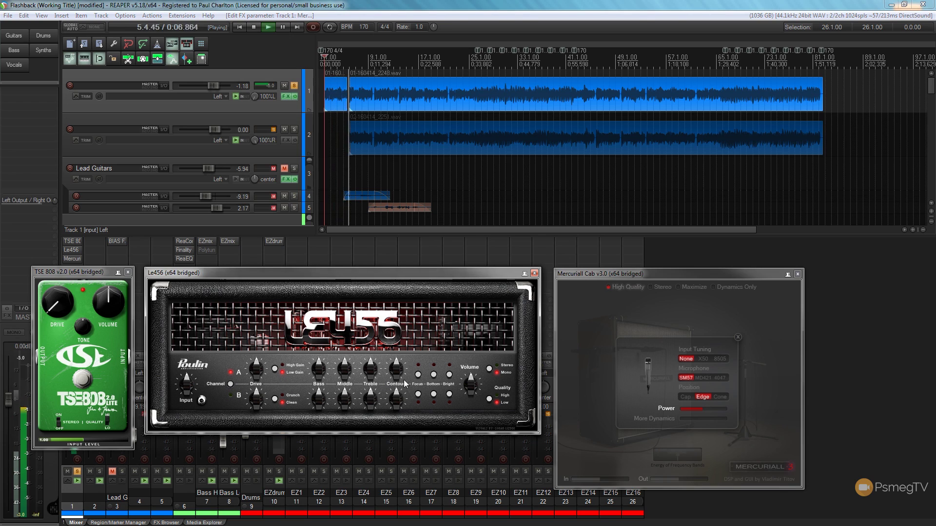
pyautogui.click(418, 375)
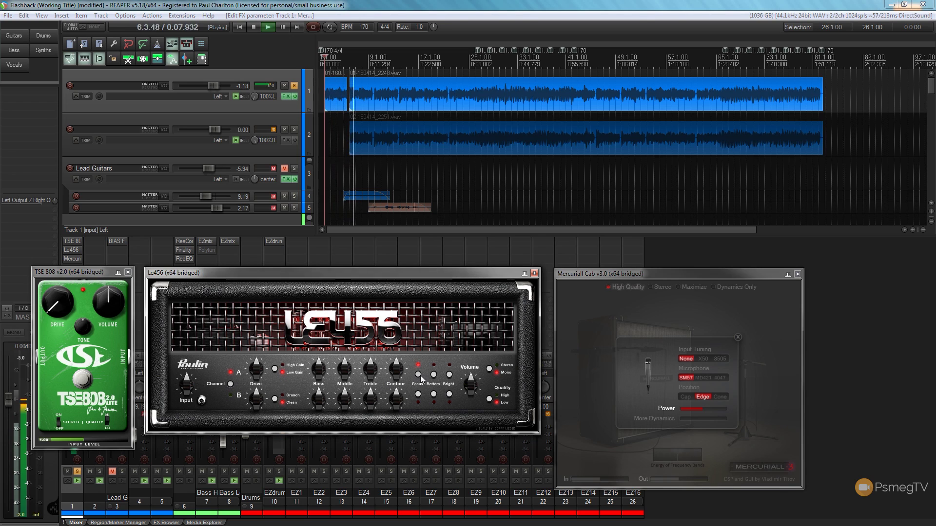
pyautogui.click(450, 375)
pyautogui.click(489, 400)
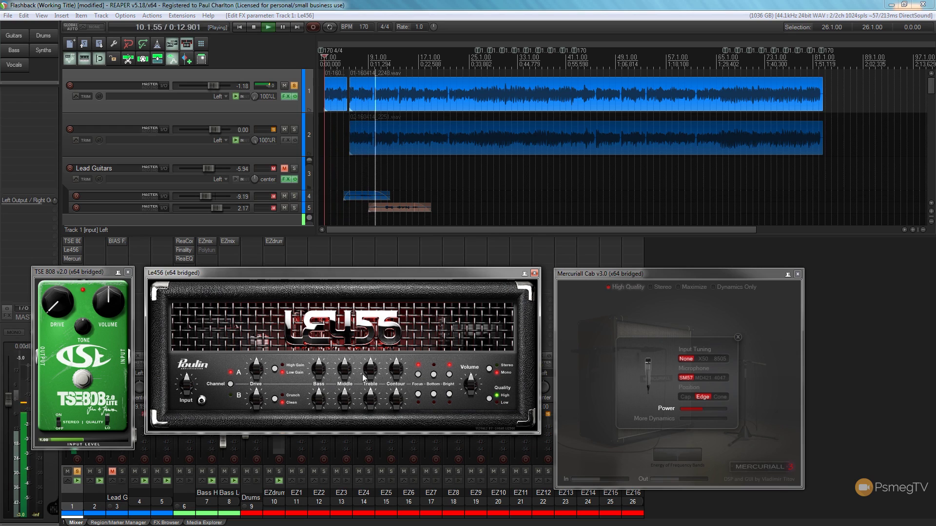
pyautogui.moveTo(393, 371); pyautogui.dragTo(371, 382)
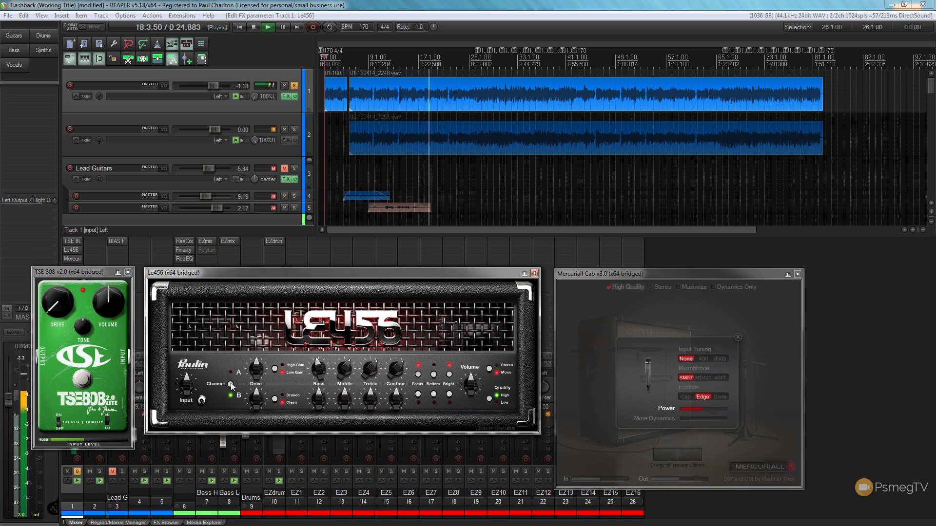
# - Audition the cab mic at Cap, Edge and Cone, settling on Edge
pyautogui.click(690, 399)
pyautogui.click(703, 398)
pyautogui.click(721, 398)
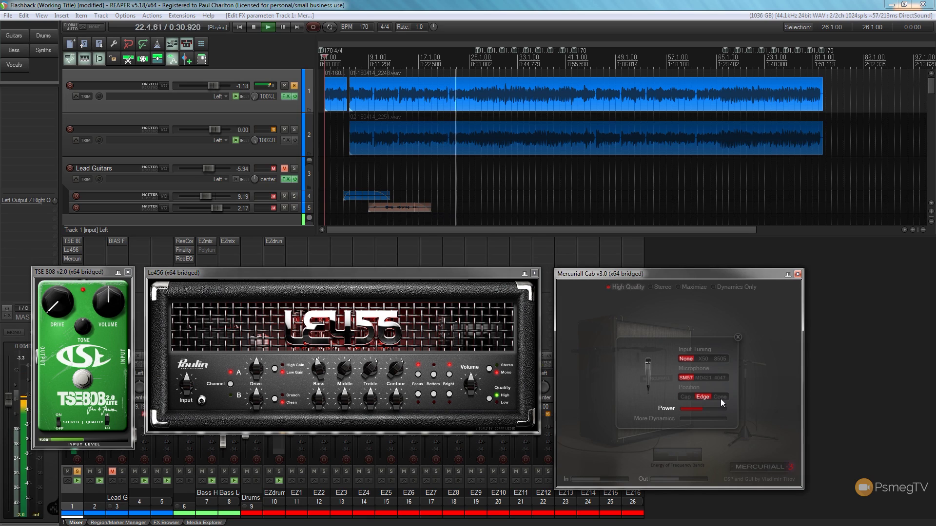
pyautogui.click(686, 398)
pyautogui.click(701, 397)
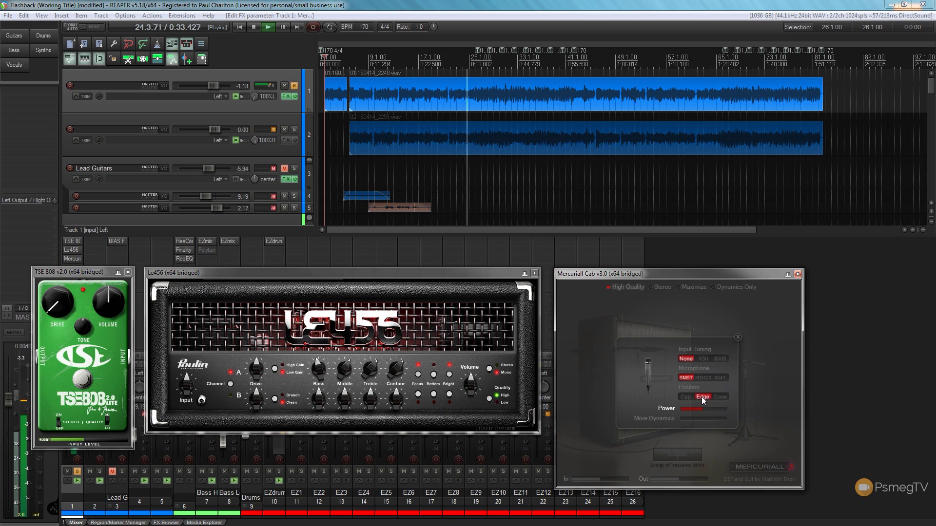
# - Compare the TSE 808 bypassed and engaged, then stop playback
pyautogui.click(88, 379)
pyautogui.click(86, 380)
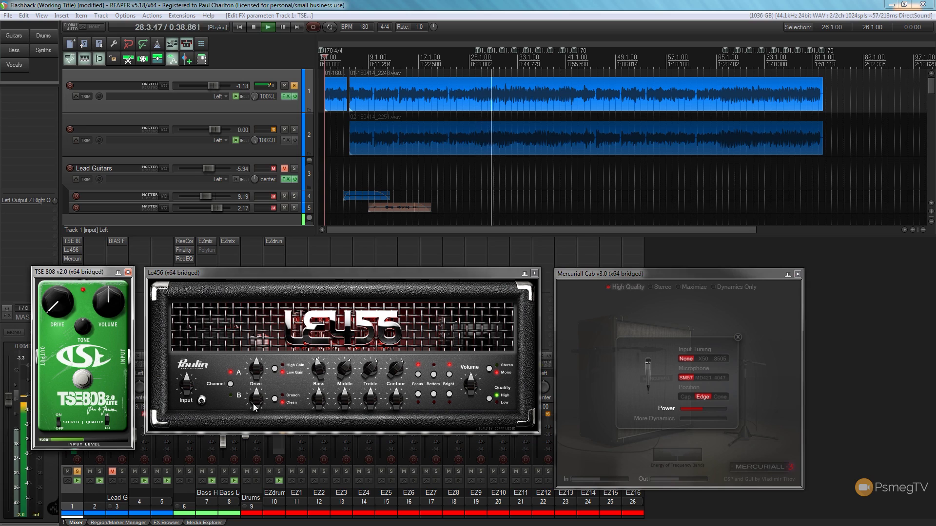
pyautogui.click(257, 28)
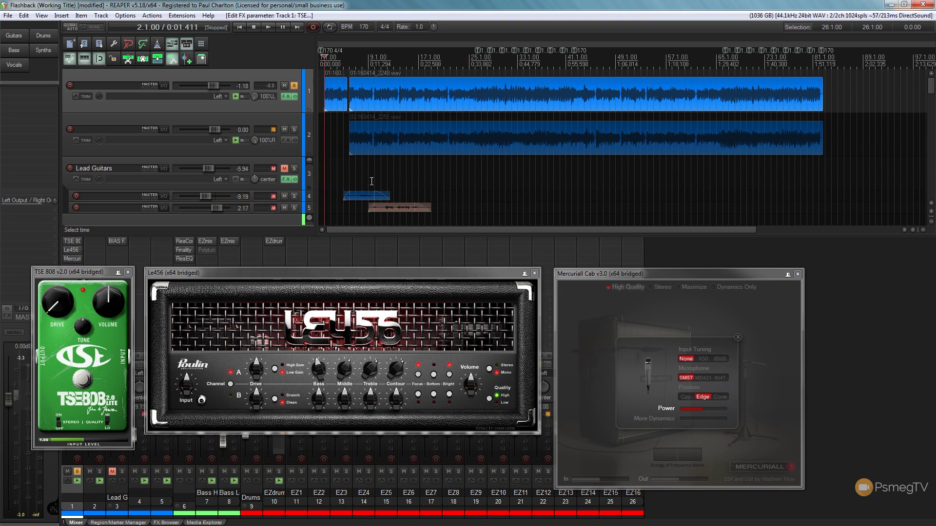
# - Unsolo track 1, mute track 2 and start playback
pyautogui.click(294, 85)
pyautogui.click(284, 130)
pyautogui.click(267, 28)
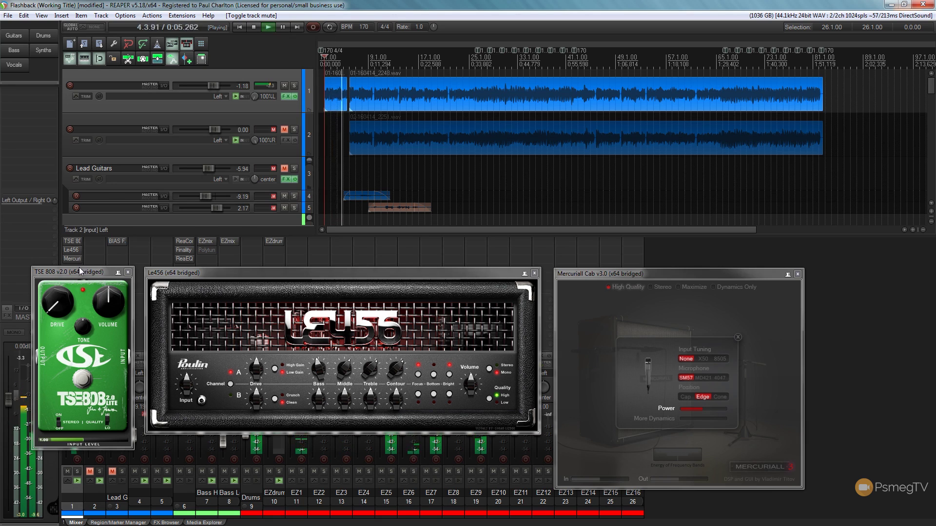
# - Turn the Le456 amp's volume down slightly, then stop playback
pyautogui.moveTo(81, 273); pyautogui.dragTo(65, 182)
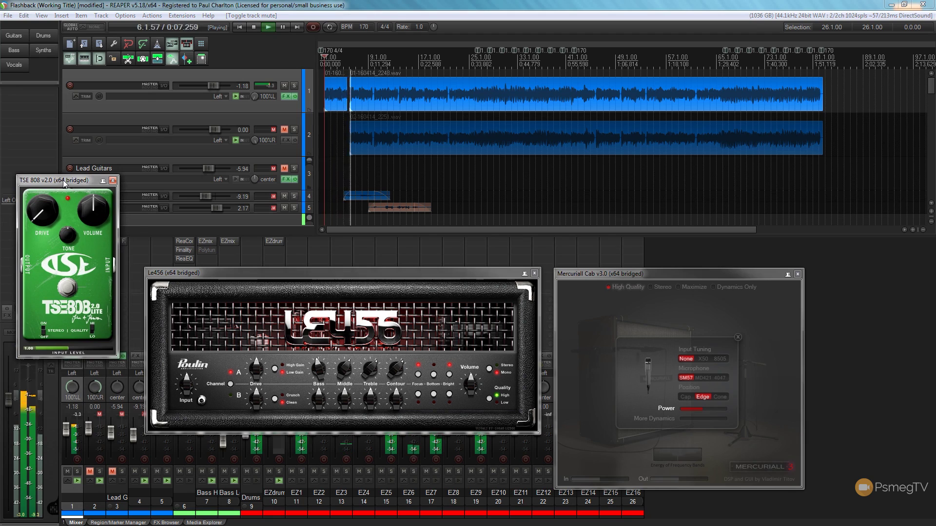
pyautogui.moveTo(472, 386); pyautogui.dragTo(464, 394)
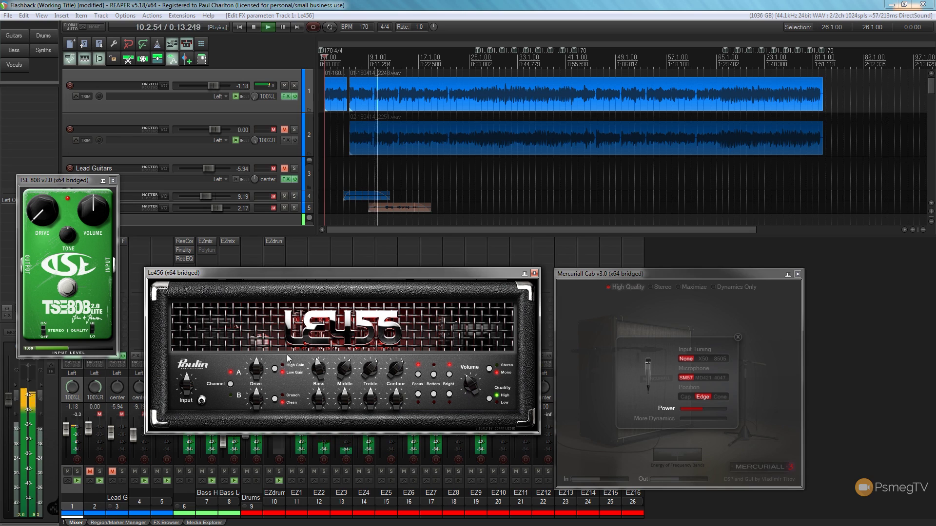
pyautogui.moveTo(73, 181); pyautogui.dragTo(90, 275)
pyautogui.click(254, 27)
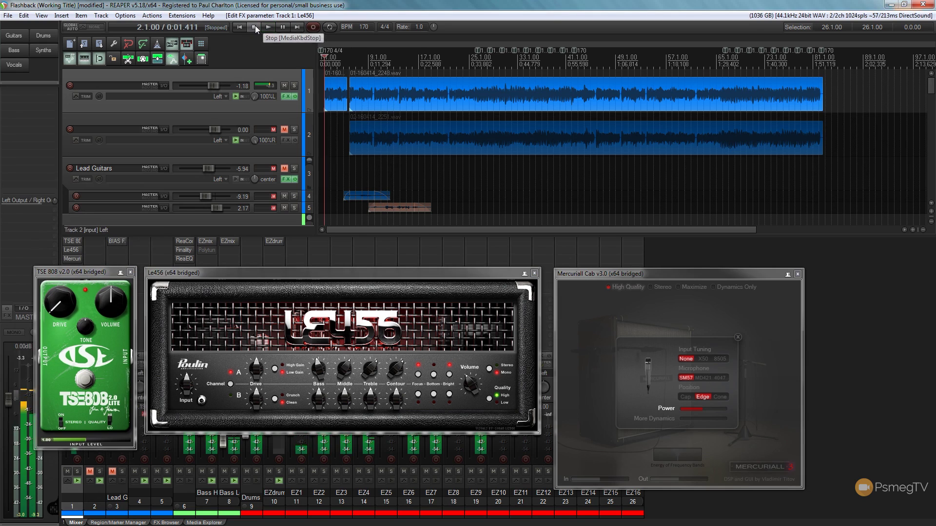
pyautogui.moveTo(90, 273); pyautogui.dragTo(87, 126)
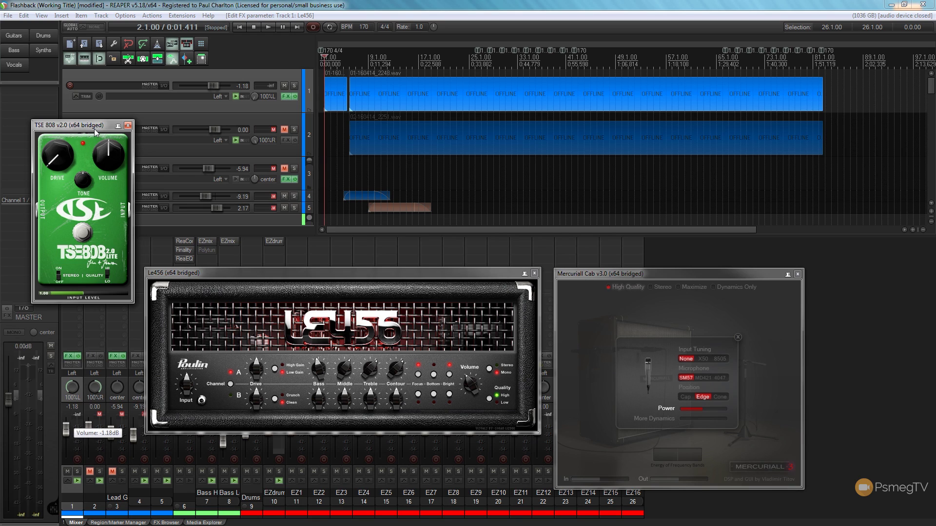
# - Copy the TSE 808 pedal from track 1's effects onto track 2
pyautogui.moveTo(95, 132); pyautogui.dragTo(98, 279)
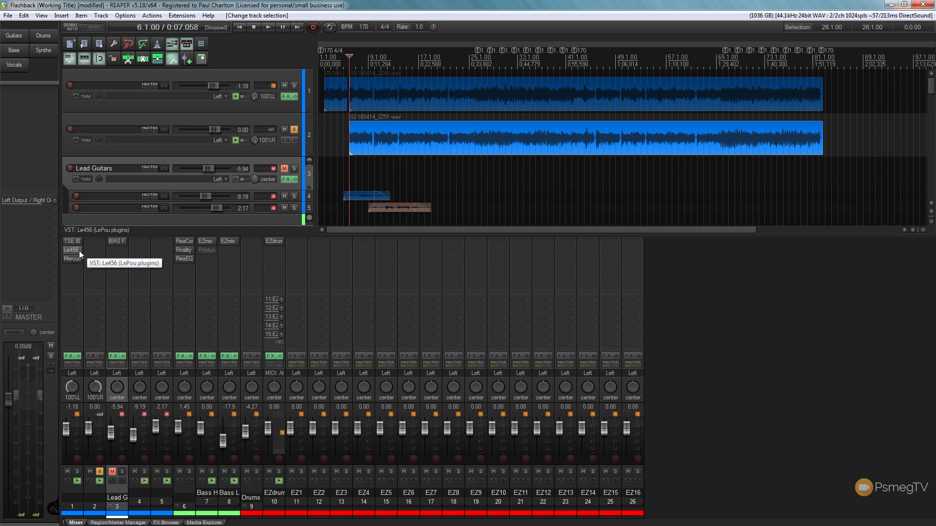
pyautogui.moveTo(75, 240); pyautogui.dragTo(97, 262)
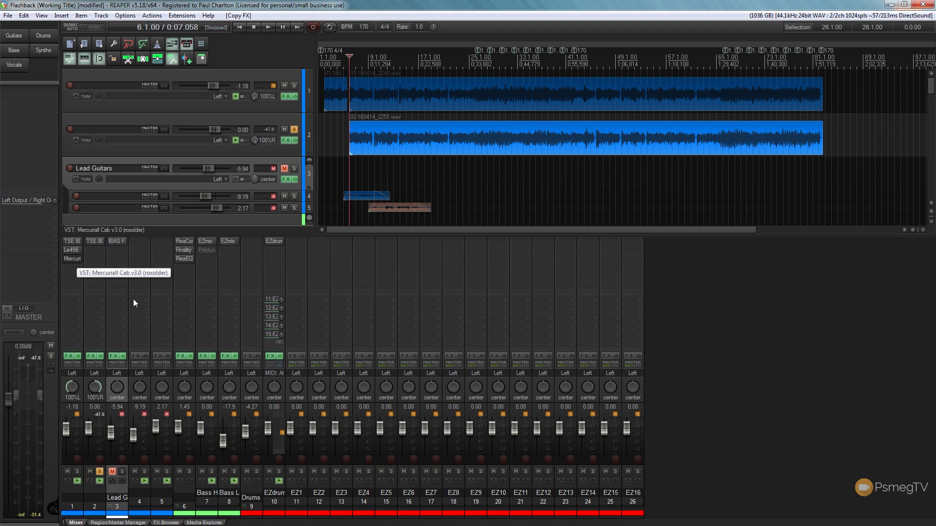
# - Add the LeCto amp from the LePou plug-ins to track 2's effects chain
pyautogui.click(164, 523)
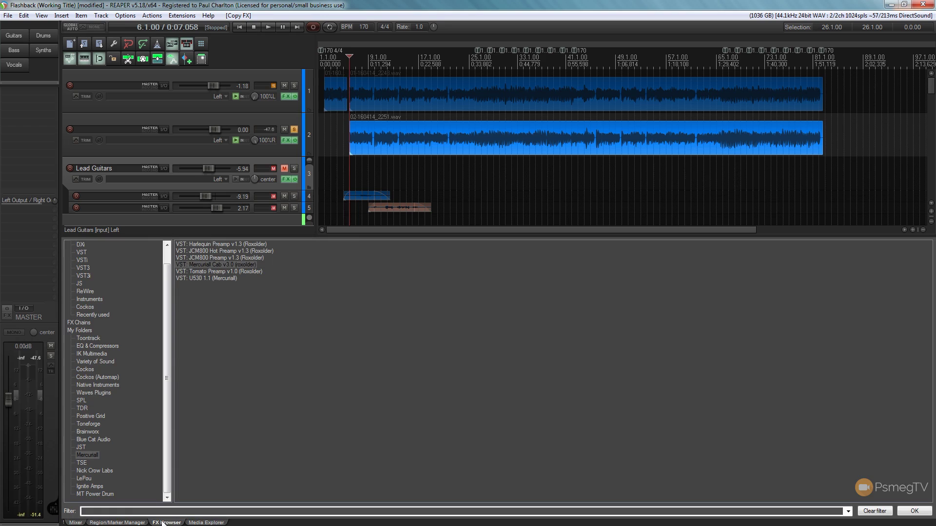
pyautogui.click(85, 479)
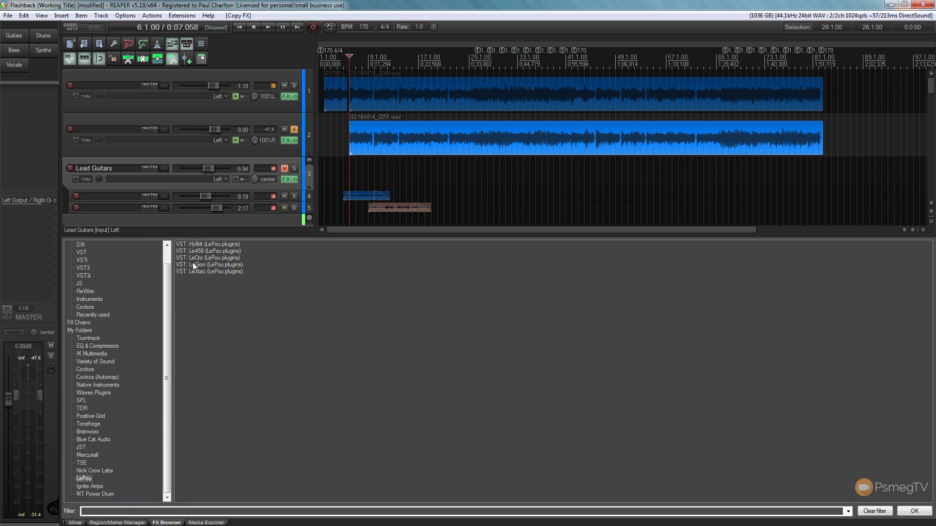
pyautogui.click(218, 258)
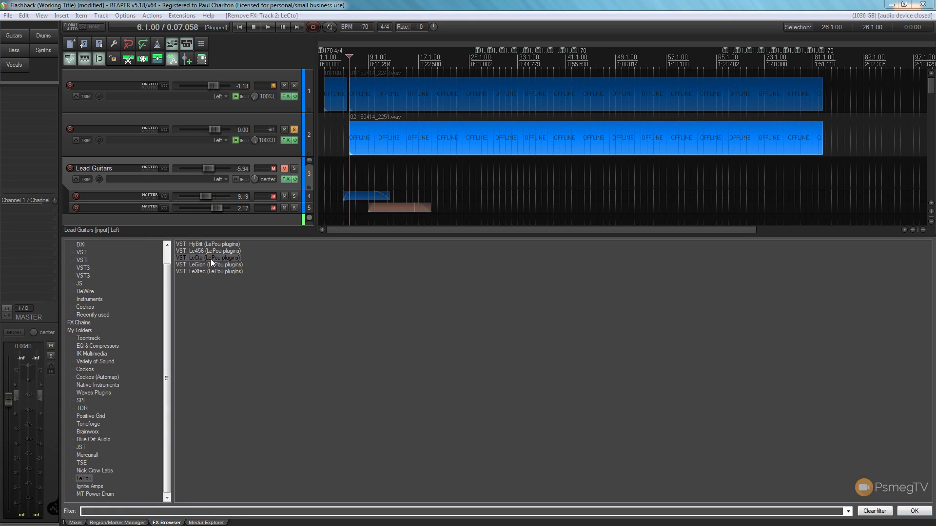
pyautogui.moveTo(211, 259); pyautogui.dragTo(253, 207)
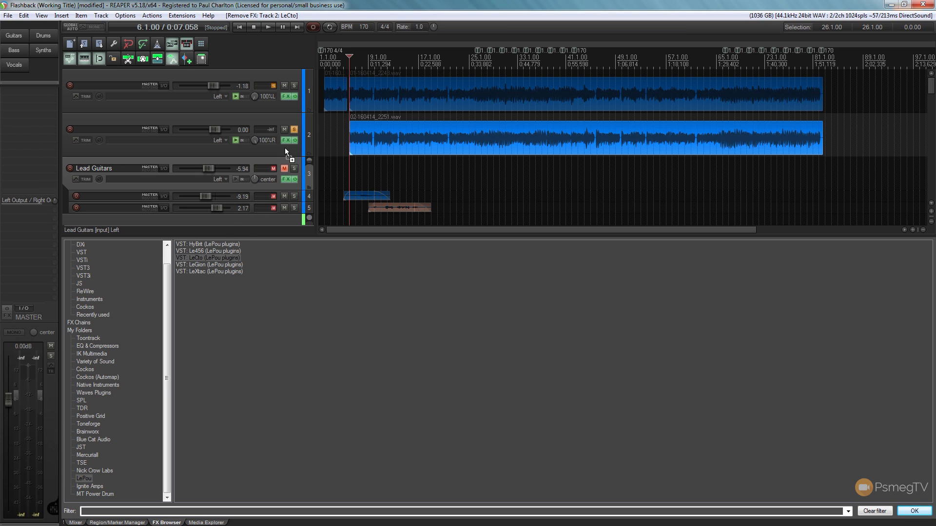
pyautogui.moveTo(284, 148); pyautogui.dragTo(277, 154)
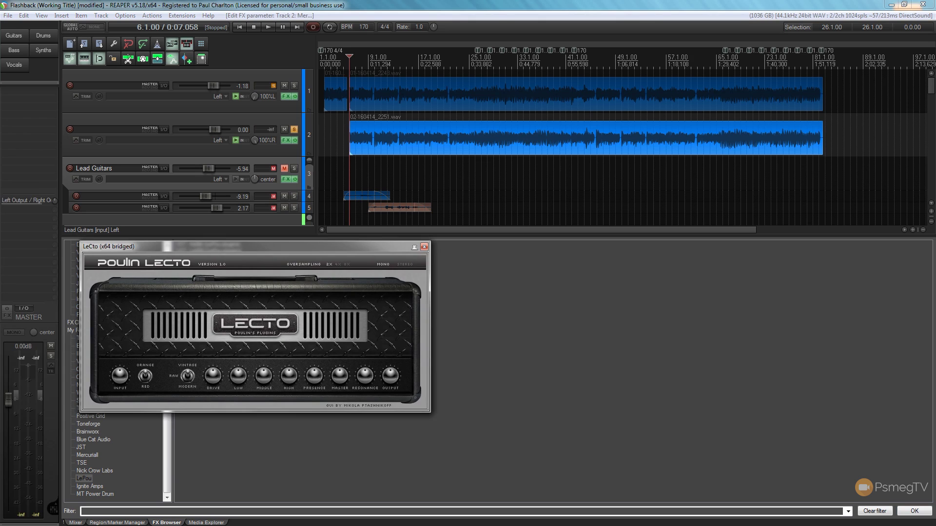
# - Move track 2's Mercuriall Cab below LeCto so the chain runs TSE 808, LeCto, cab
pyautogui.click(424, 247)
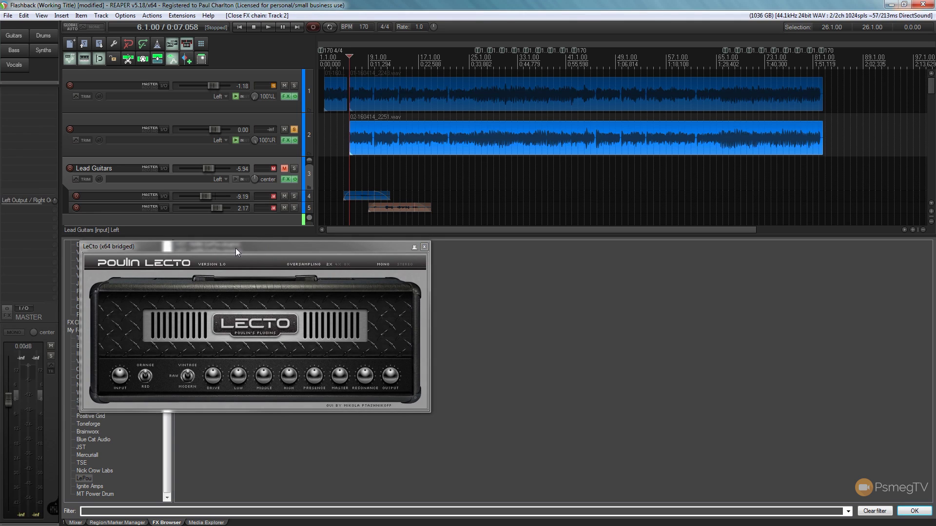
pyautogui.moveTo(235, 247); pyautogui.dragTo(349, 269)
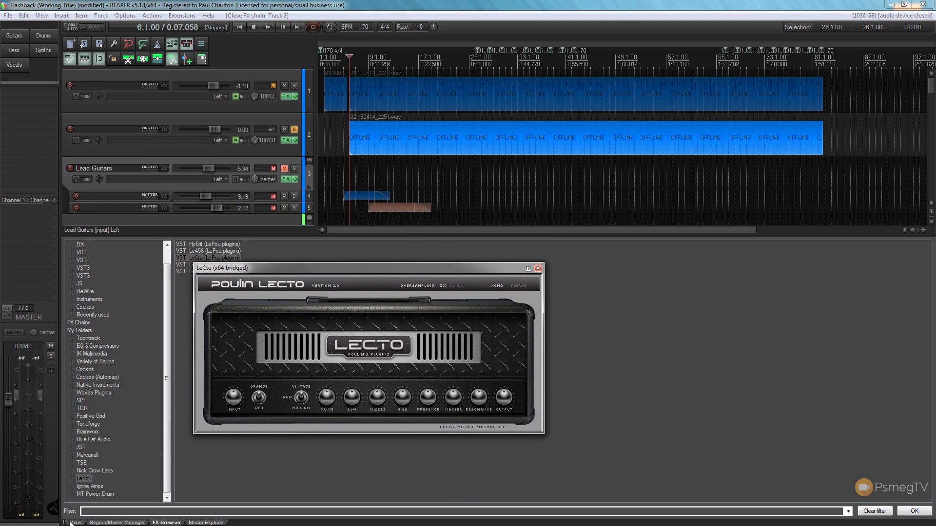
pyautogui.click(73, 522)
pyautogui.moveTo(318, 269); pyautogui.dragTo(319, 262)
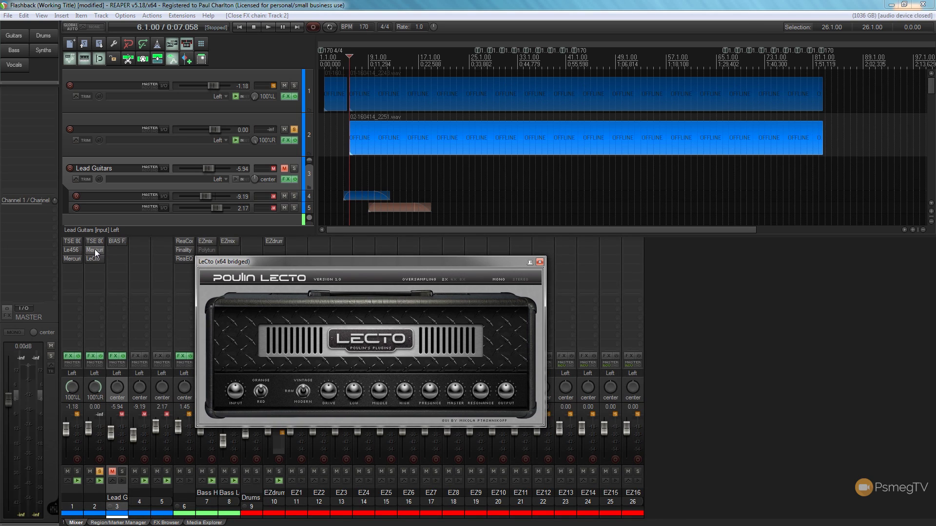
pyautogui.moveTo(95, 249); pyautogui.dragTo(94, 264)
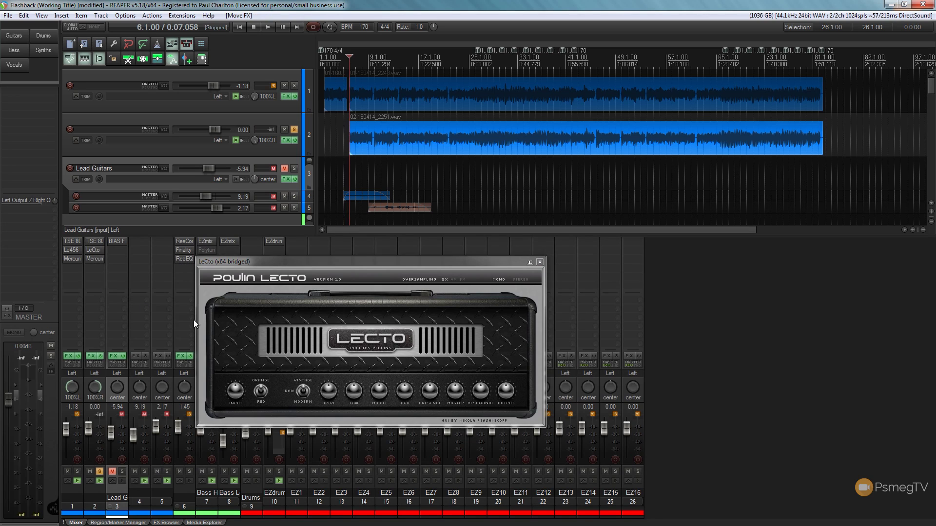
pyautogui.moveTo(313, 266); pyautogui.dragTo(245, 266)
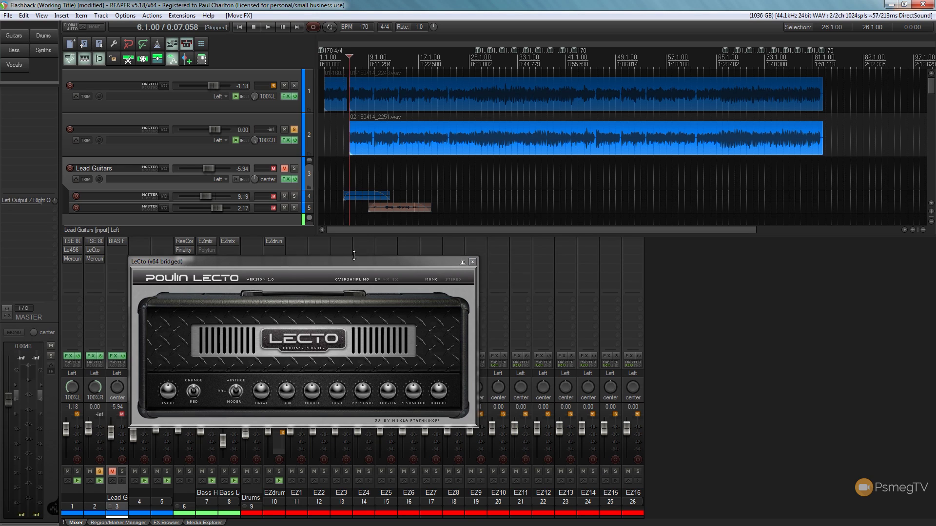
# - Start playback and flip track 2's LeCto amp to its other RAW/MODERN voicing
pyautogui.click(269, 28)
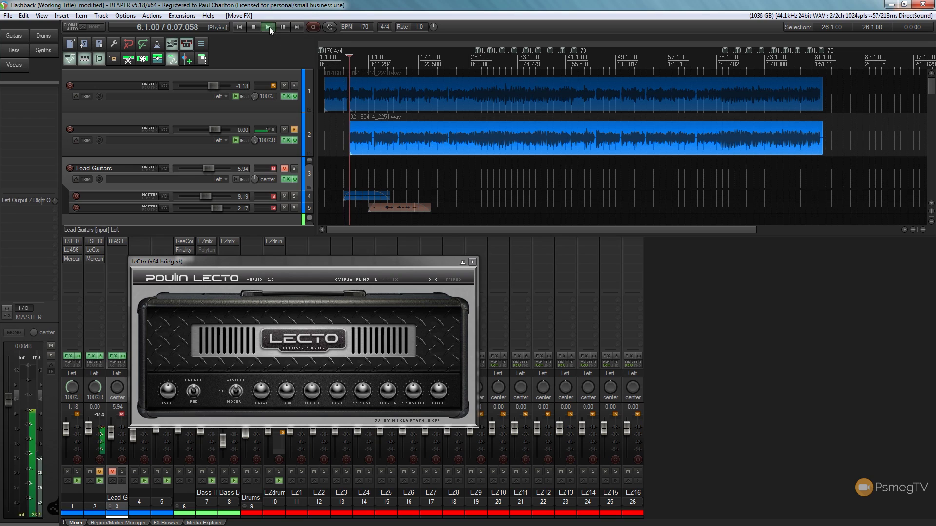
pyautogui.click(237, 398)
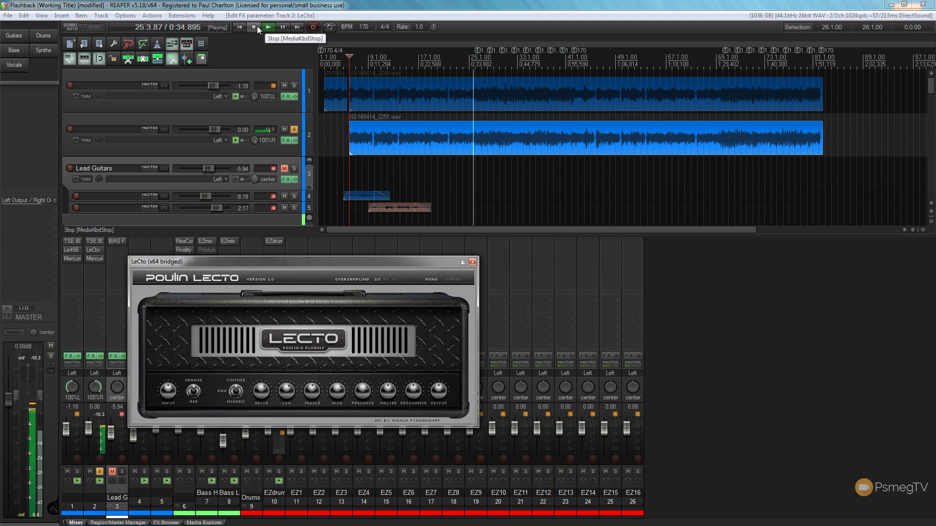
# - Audition track 2's Mercuriall Cab mic at Cap, then Cone, and settle on Edge
pyautogui.click(95, 260)
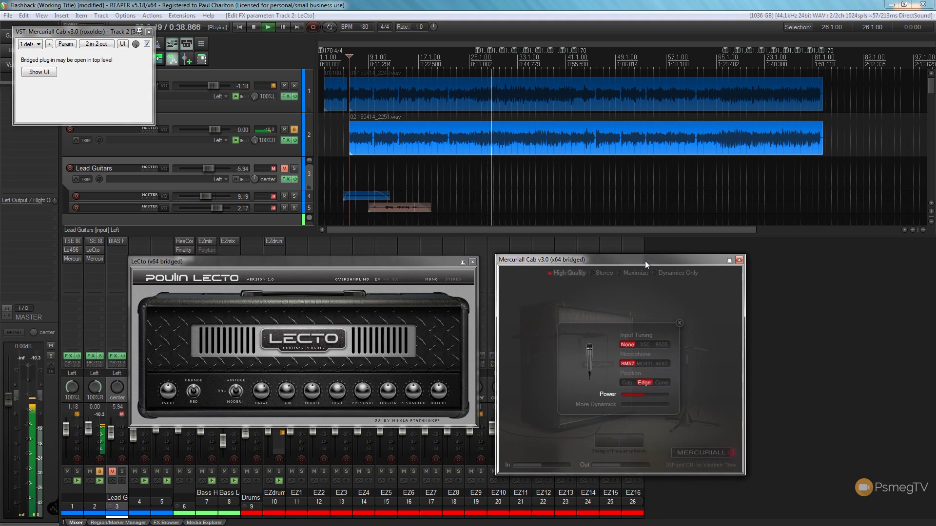
pyautogui.click(626, 383)
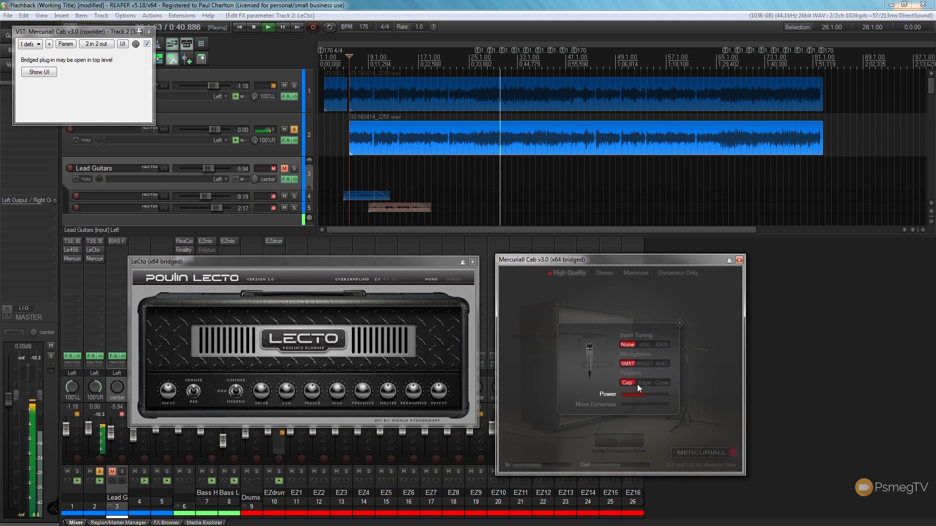
pyautogui.click(660, 382)
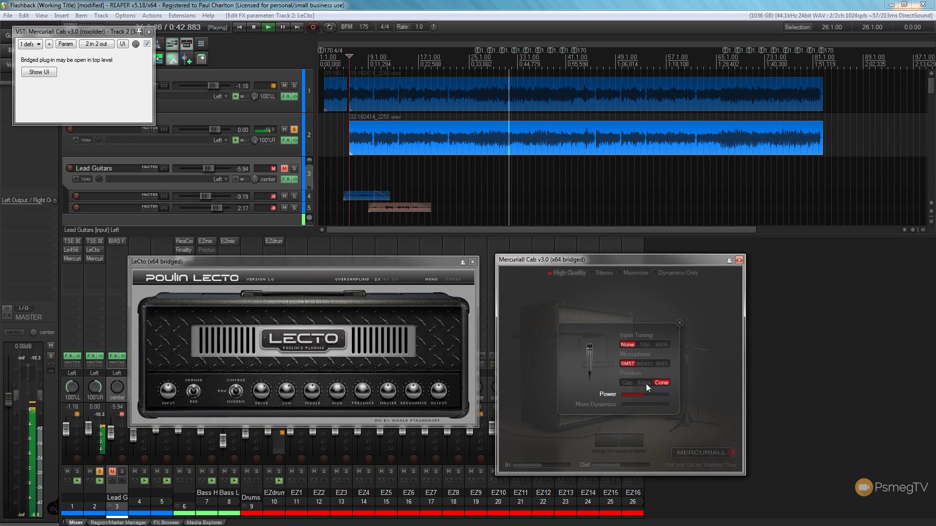
pyautogui.click(645, 383)
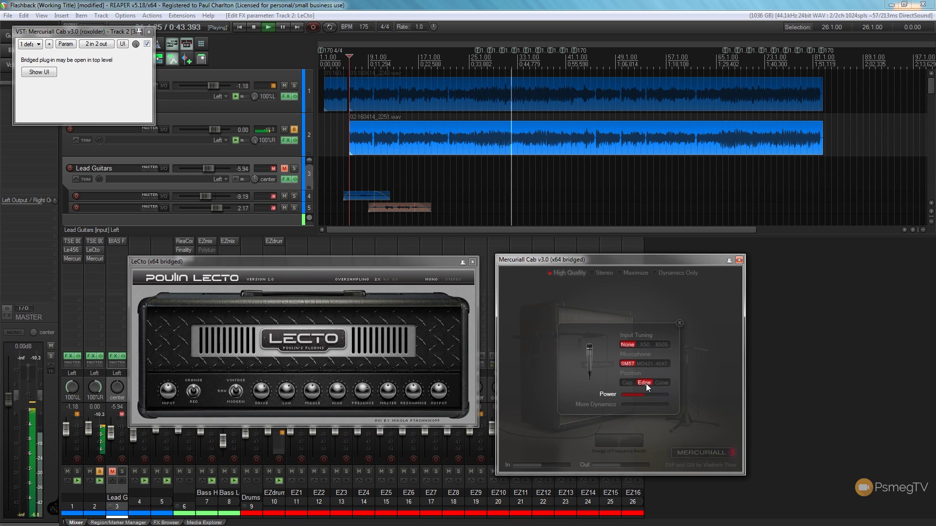
# - Close both cab plugin windows and stop playback
pyautogui.click(739, 260)
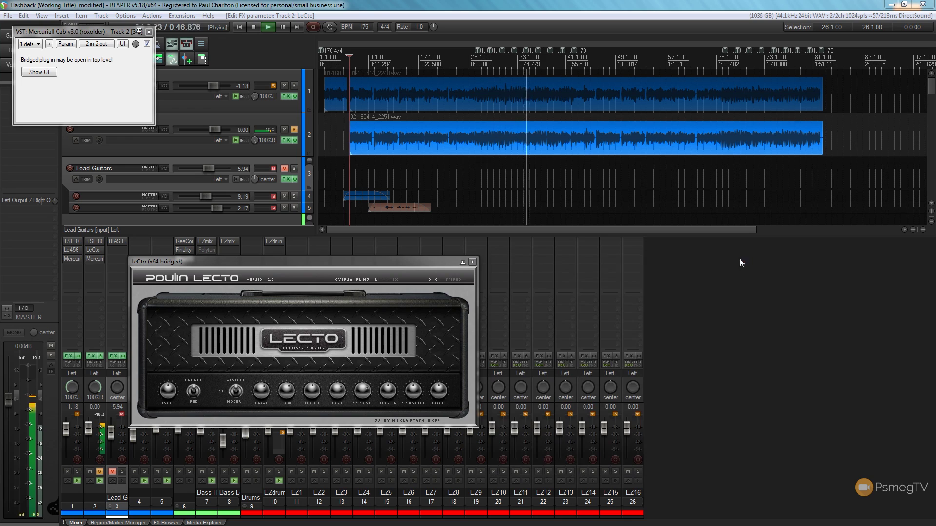
pyautogui.click(148, 31)
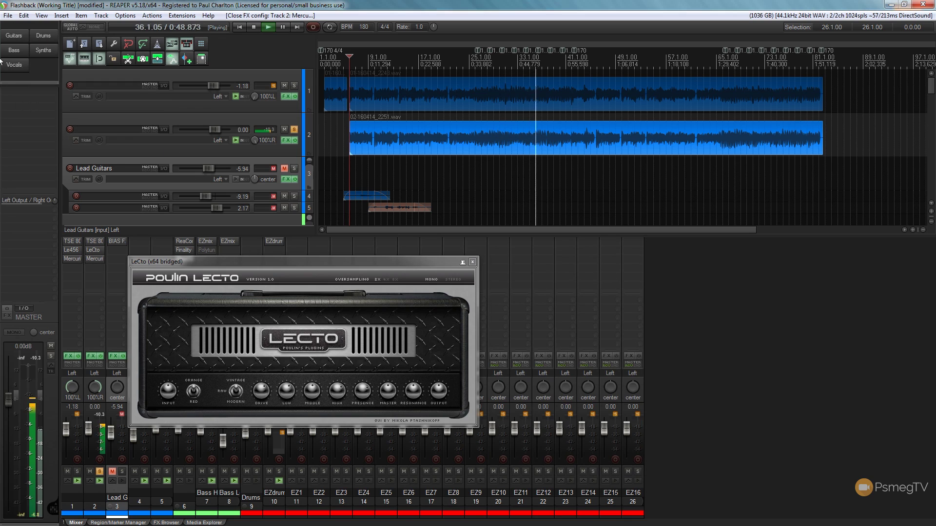
pyautogui.click(253, 27)
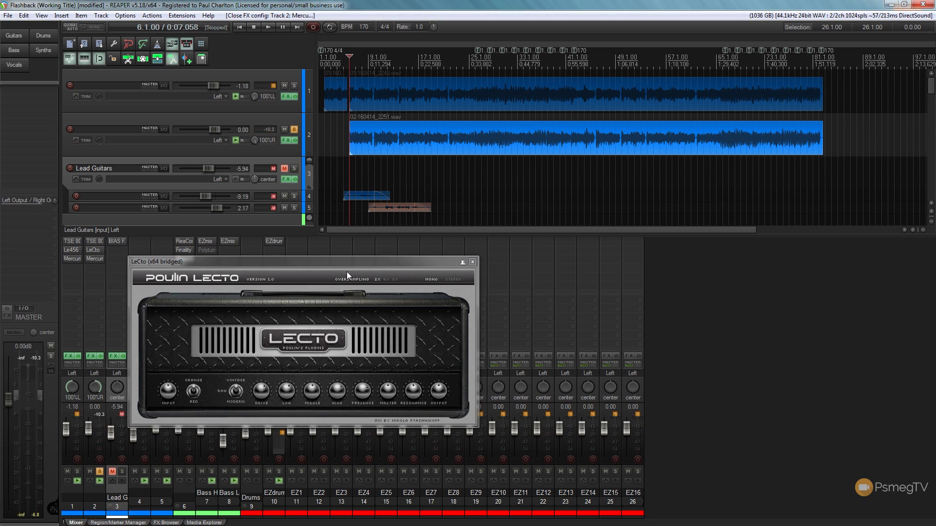
# - Move the LeCto window aside, unsolo track 2, and play the full mix before stopping
pyautogui.moveTo(344, 263); pyautogui.dragTo(418, 289)
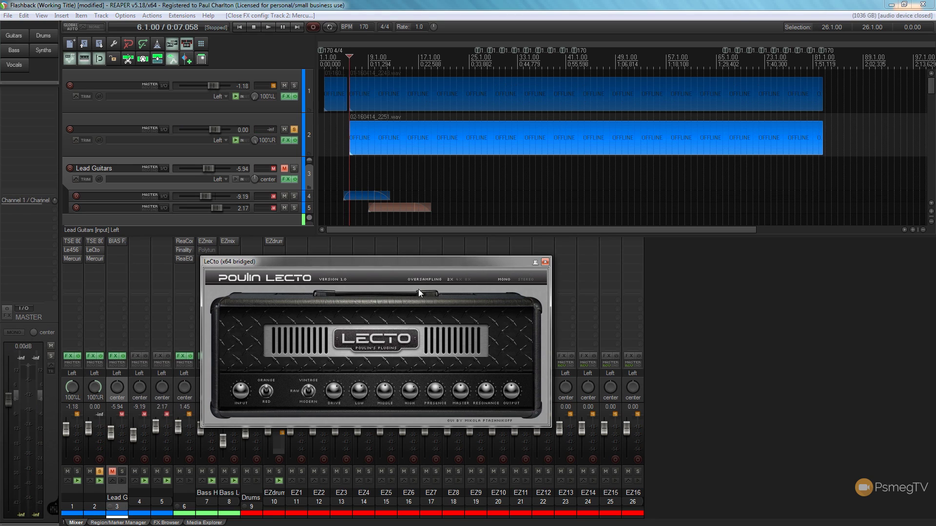
pyautogui.click(296, 130)
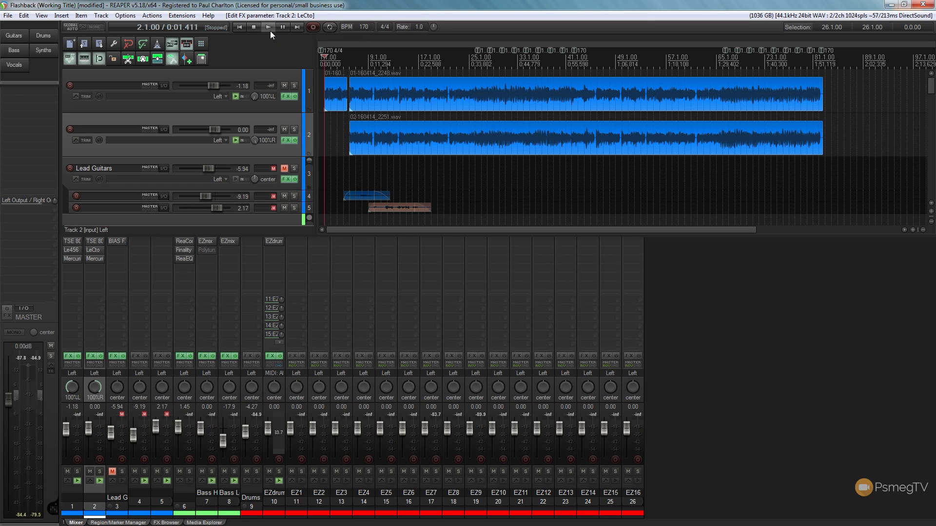
pyautogui.click(270, 31)
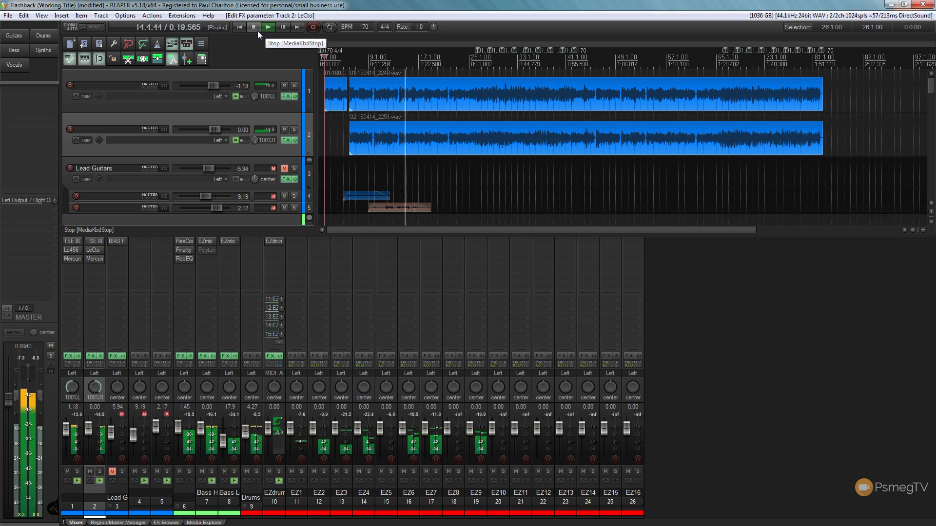
pyautogui.click(257, 31)
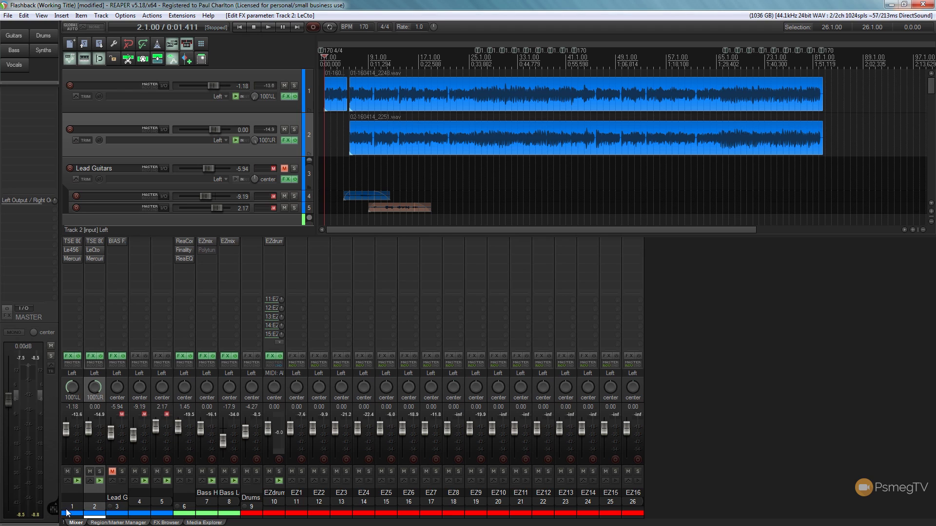
# - Drag ReaEQ from the FX Browser's EQ & Compressors folder onto track 1, then close Mercuriall Cab's window
pyautogui.click(165, 523)
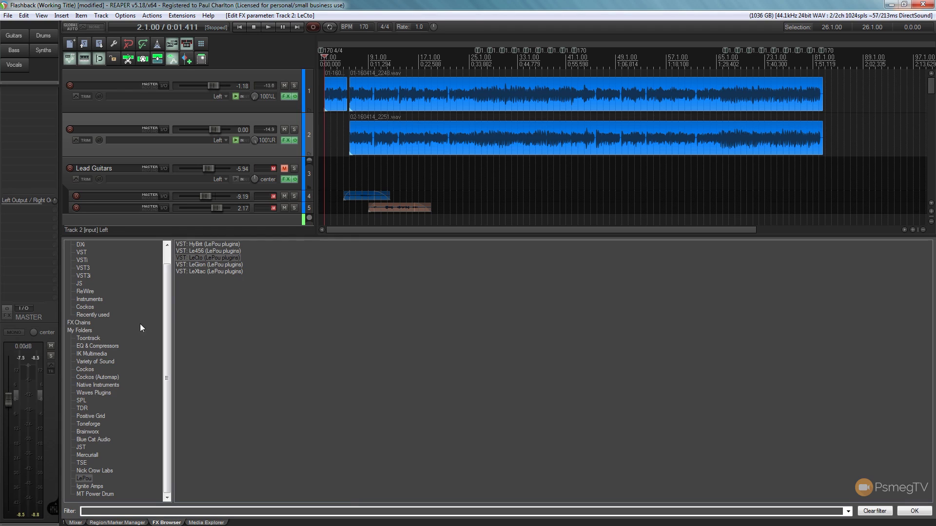
pyautogui.click(95, 339)
pyautogui.click(91, 345)
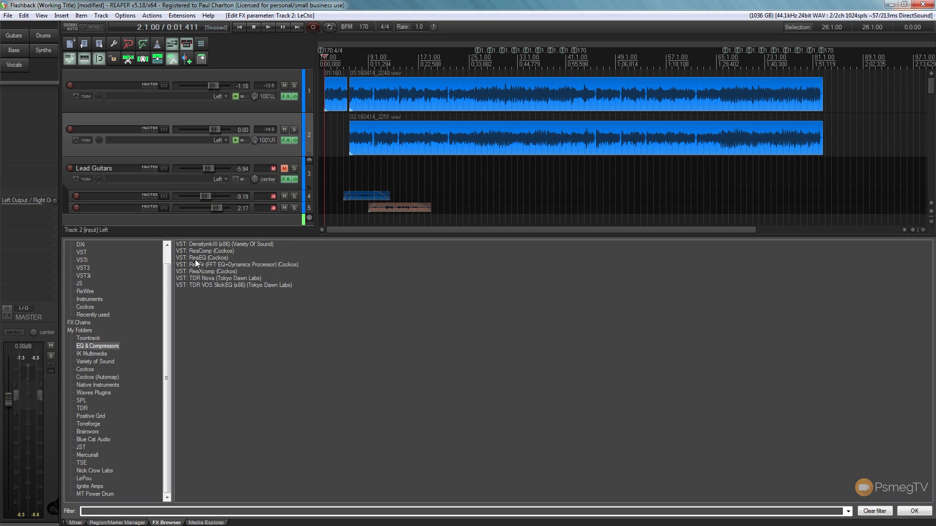
pyautogui.click(195, 260)
pyautogui.moveTo(291, 104); pyautogui.dragTo(291, 104)
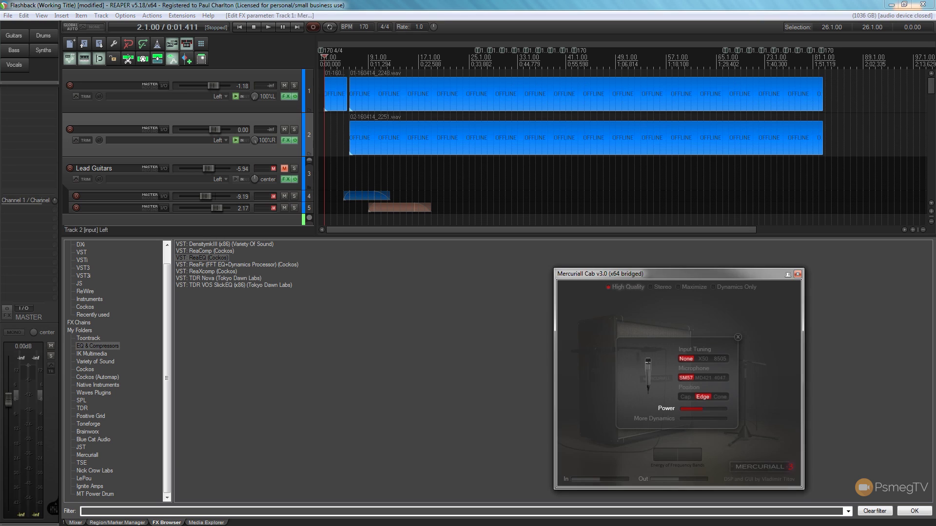
pyautogui.moveTo(375, 229); pyautogui.dragTo(437, 220)
pyautogui.click(798, 274)
pyautogui.moveTo(212, 220); pyautogui.dragTo(253, 252)
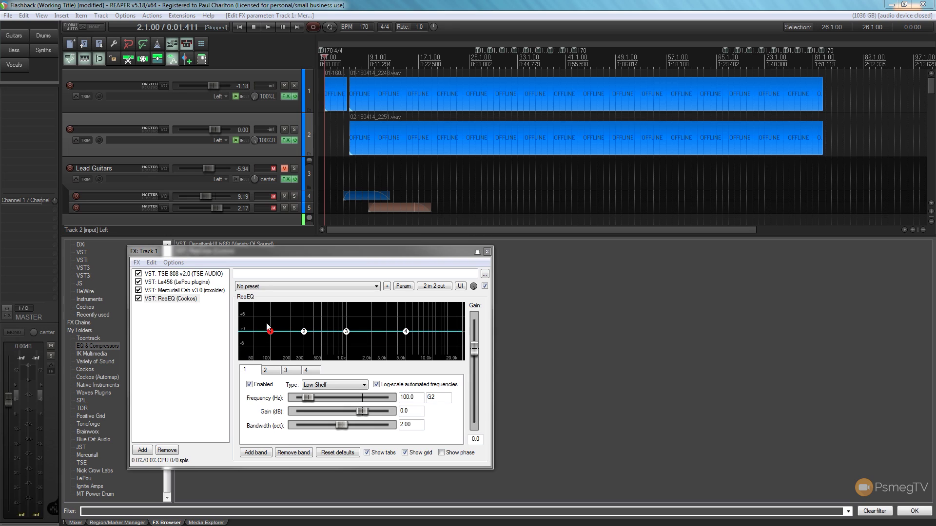
# - With the mix playing, make ReaEQ band 1 a High Pass at 89.5 Hz, then stop
pyautogui.click(267, 27)
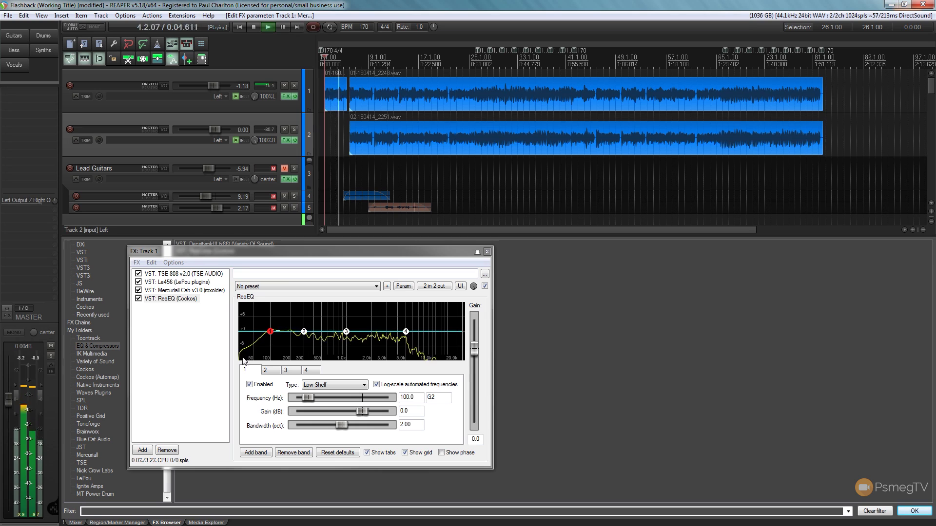
pyautogui.click(271, 336)
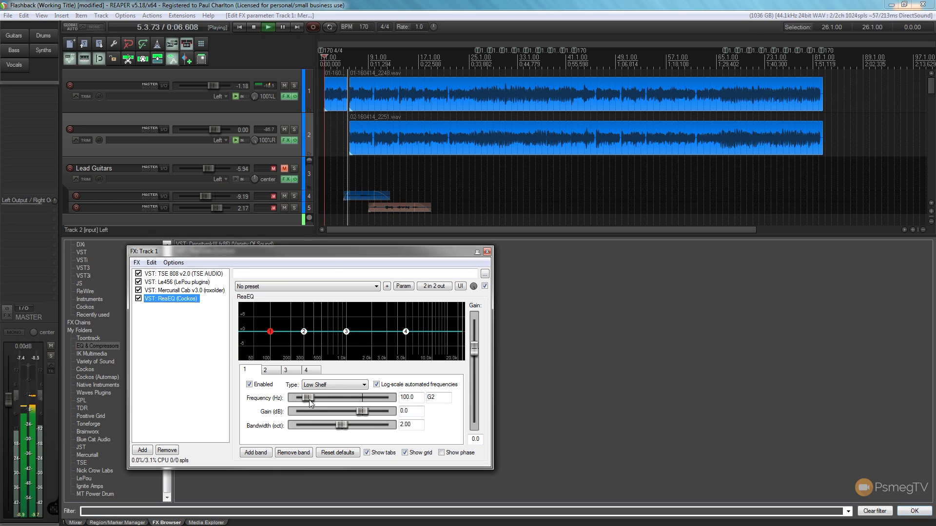
pyautogui.click(325, 385)
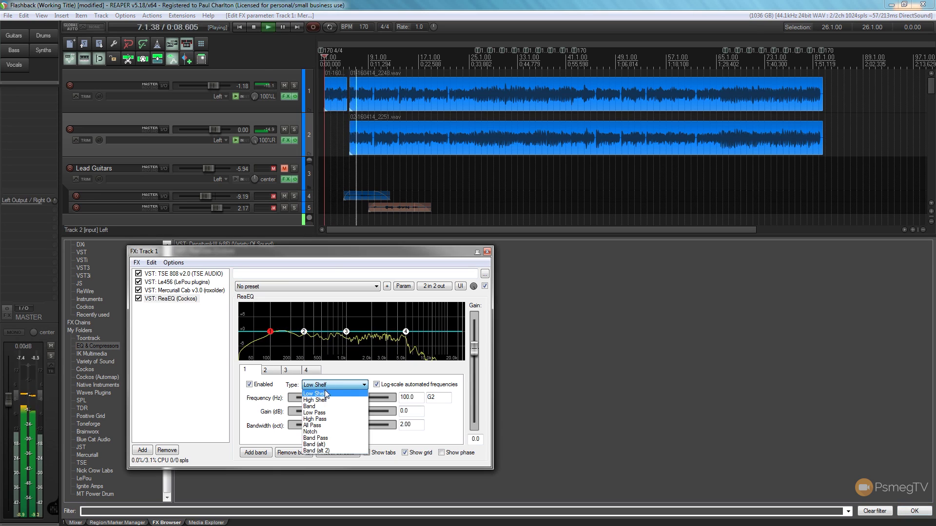
pyautogui.click(319, 420)
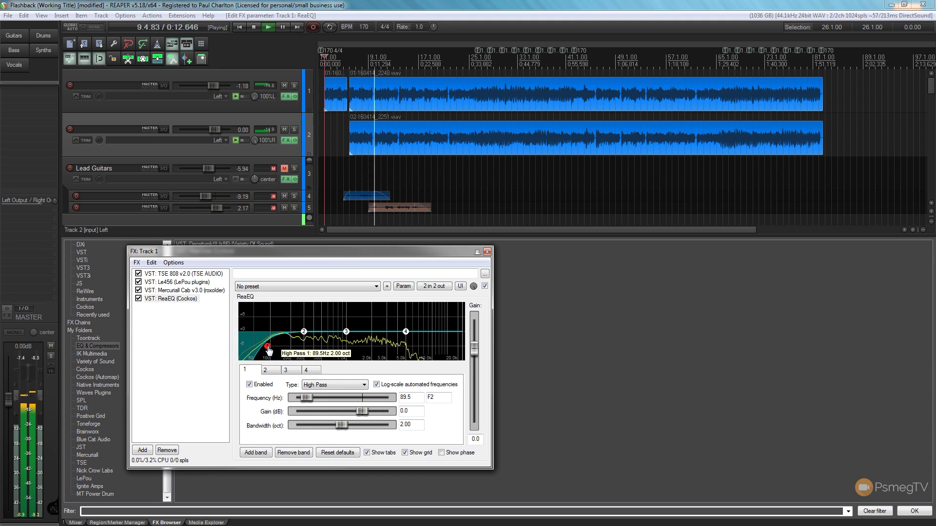
pyautogui.moveTo(272, 351); pyautogui.dragTo(269, 350)
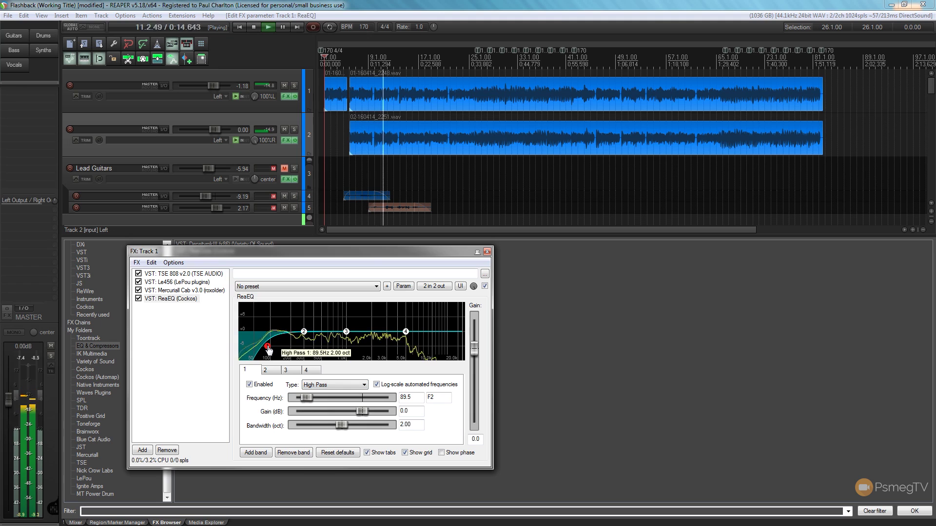
pyautogui.press('space')
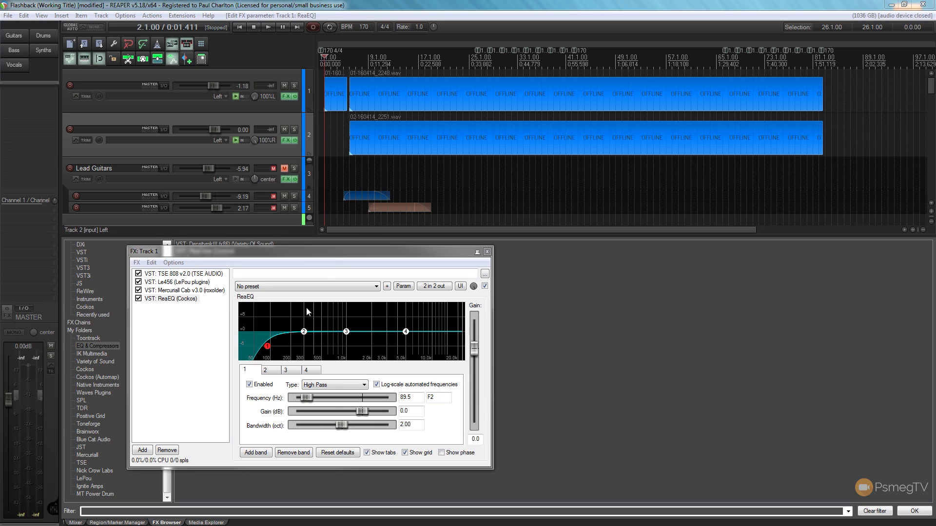
# - Play the mix from bar 8 and select ReaEQ's band 4, the 5000 Hz High Shelf
pyautogui.moveTo(333, 252); pyautogui.dragTo(290, 246)
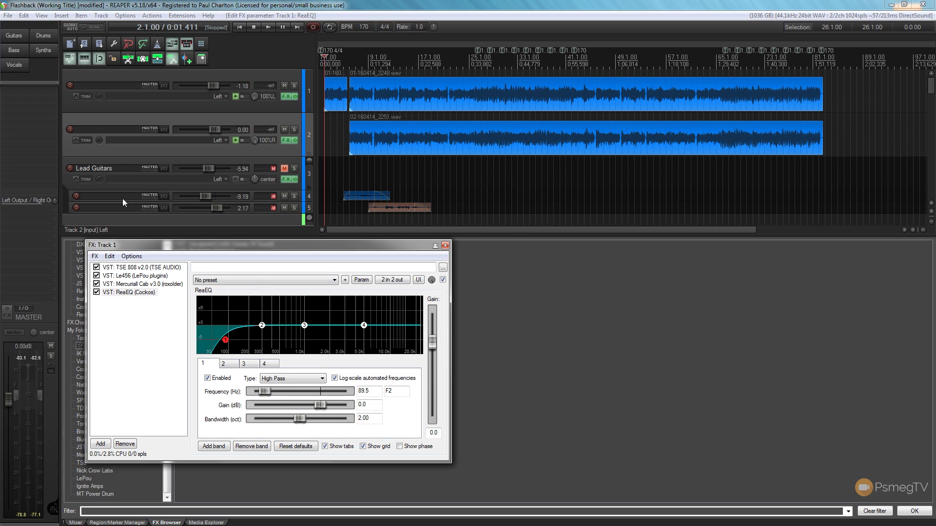
pyautogui.click(362, 59)
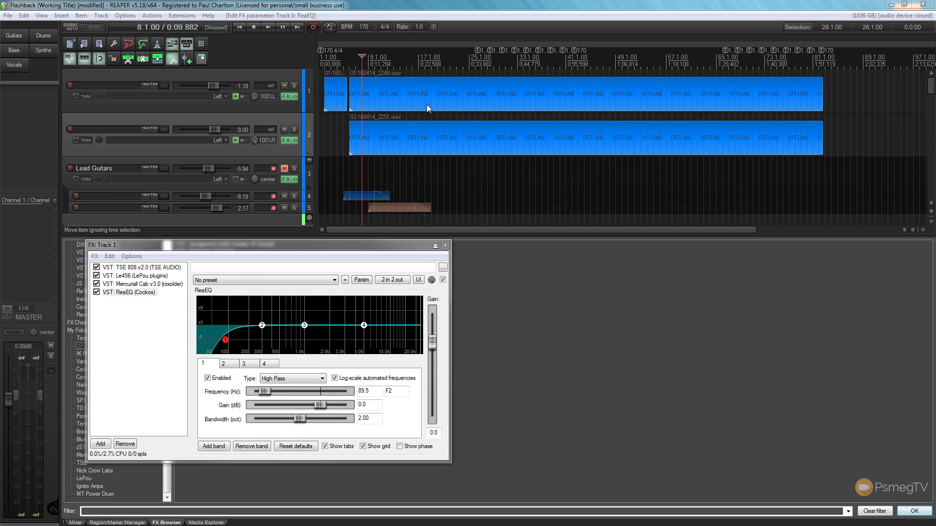
pyautogui.click(271, 26)
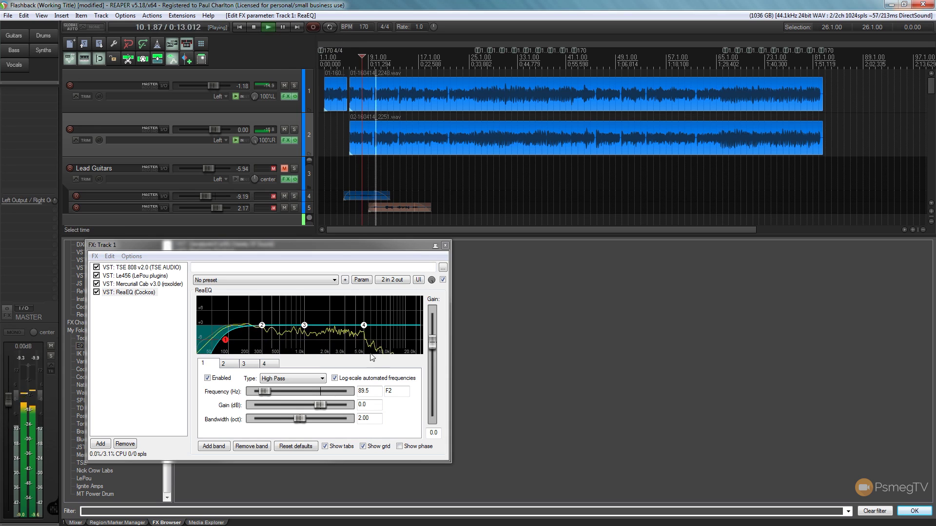
pyautogui.click(364, 326)
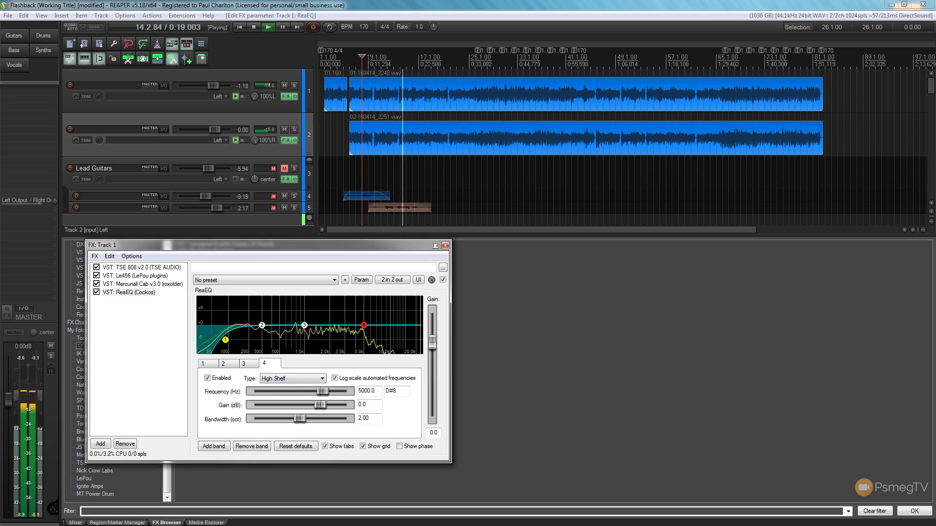
# - Make band 4 a Low Pass at 5802.5 Hz, -2.0 dB, 1.67 octaves, tuning it during playback
pyautogui.click(258, 28)
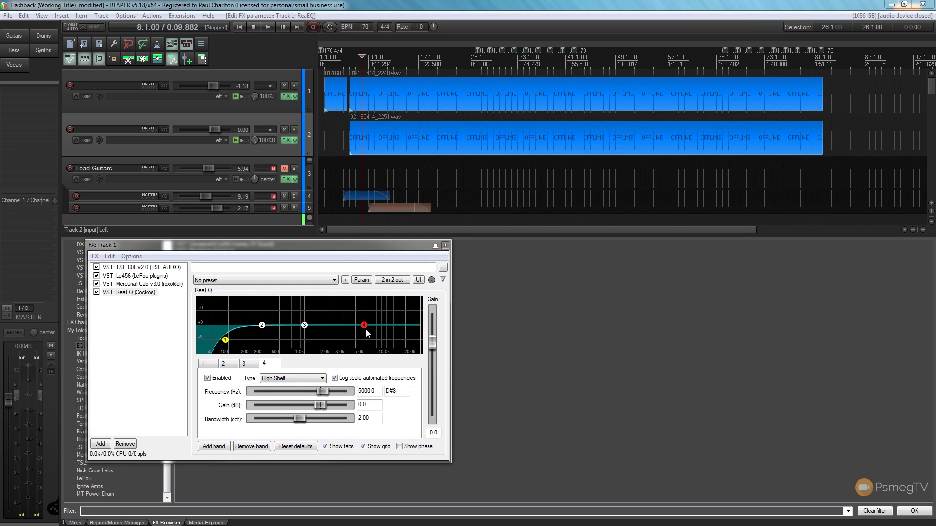
pyautogui.click(333, 362)
pyautogui.click(323, 380)
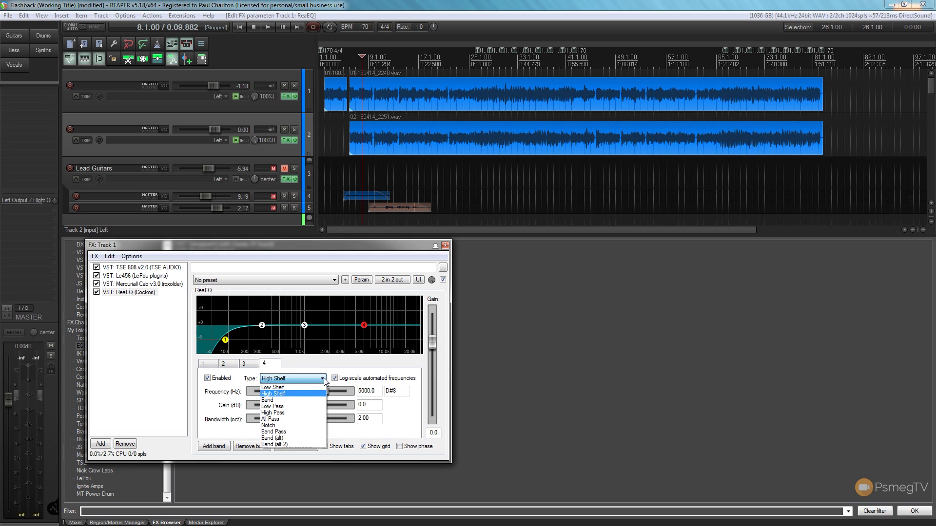
pyautogui.click(297, 408)
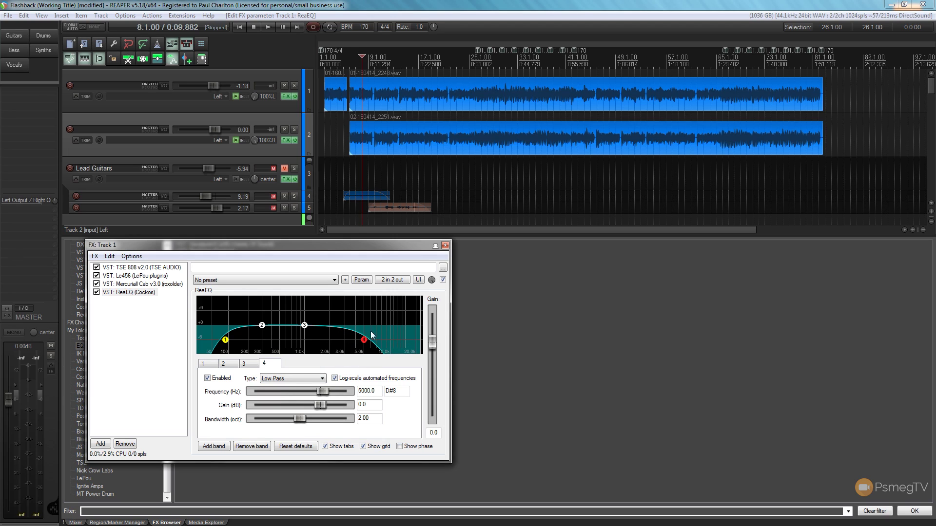
pyautogui.moveTo(368, 343)
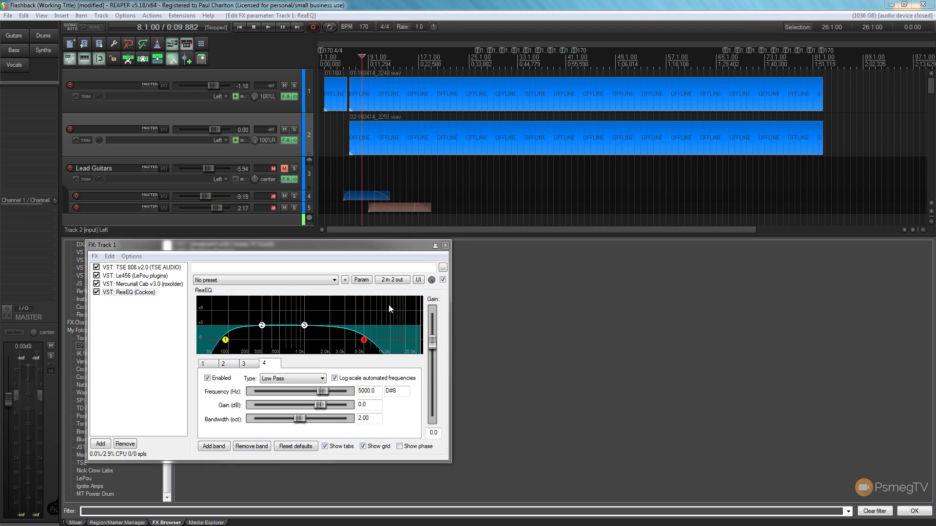
pyautogui.press('space')
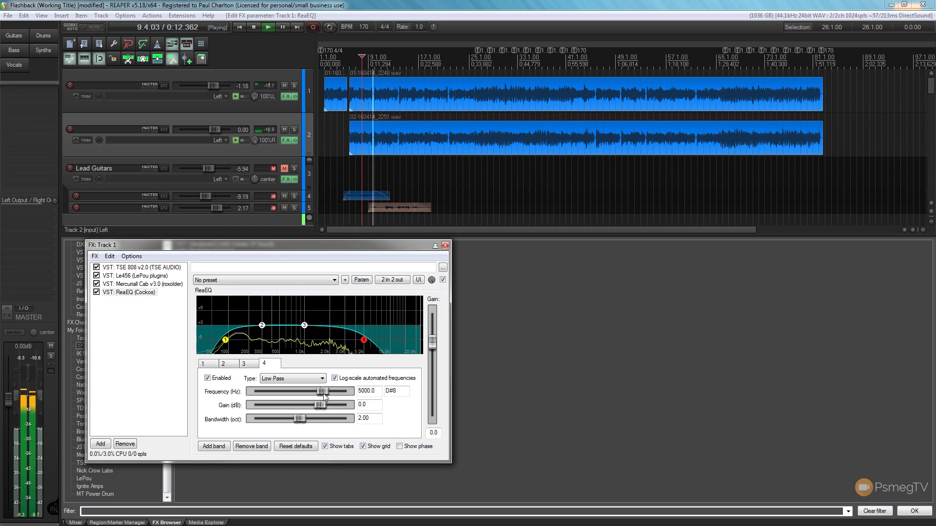
pyautogui.moveTo(325, 392); pyautogui.dragTo(295, 421)
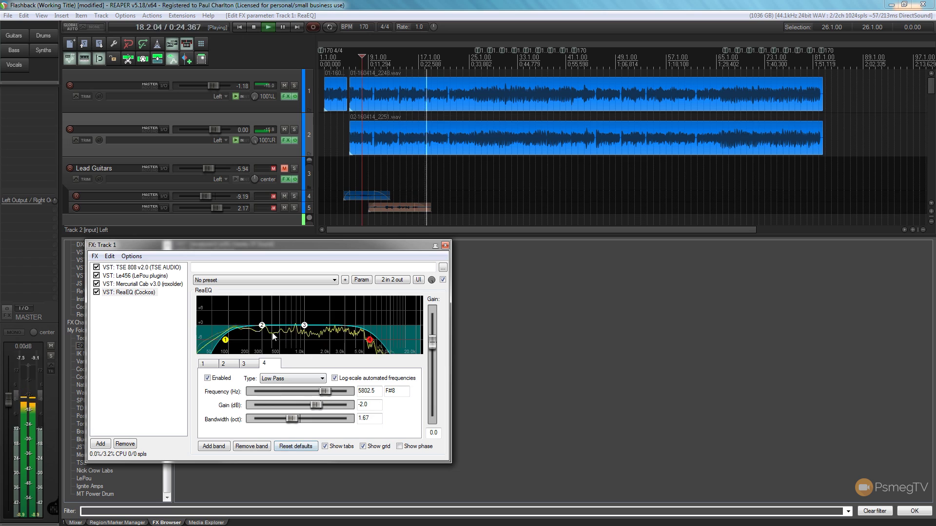
pyautogui.click(255, 28)
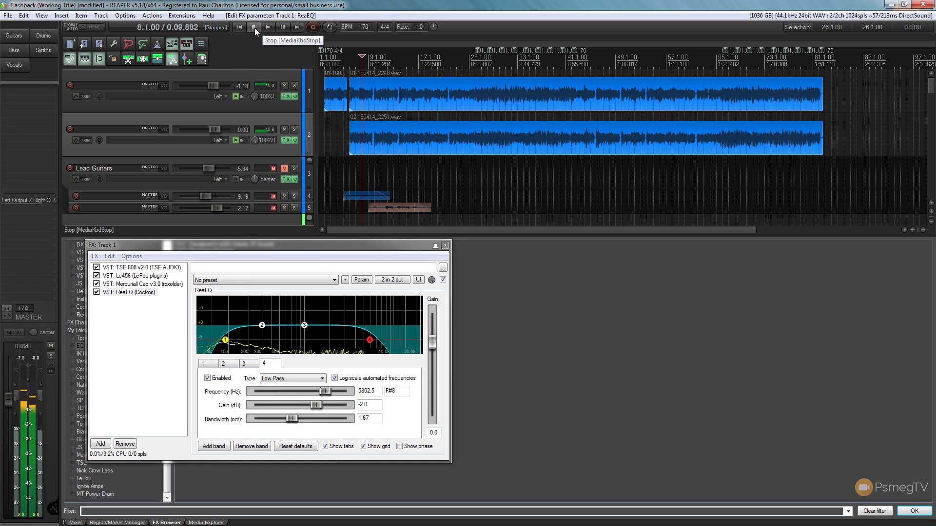
pyautogui.click(332, 246)
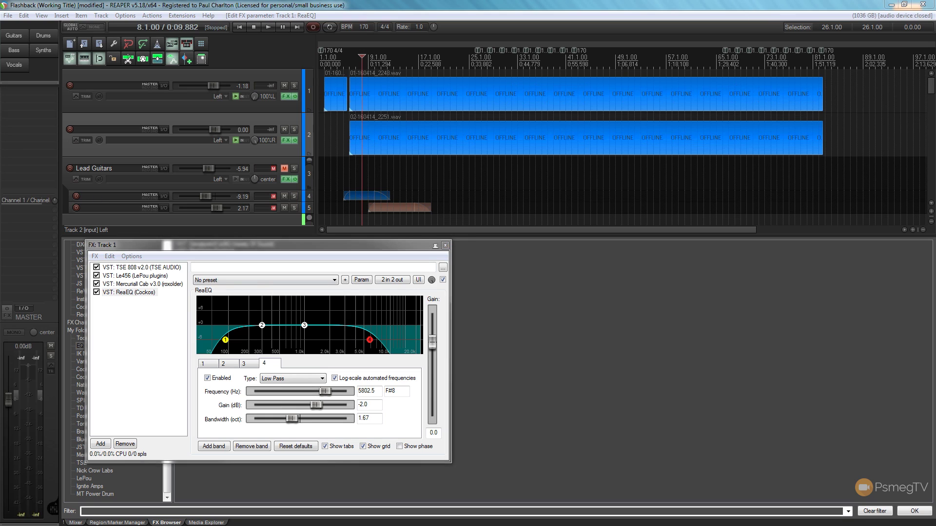
pyautogui.click(315, 23)
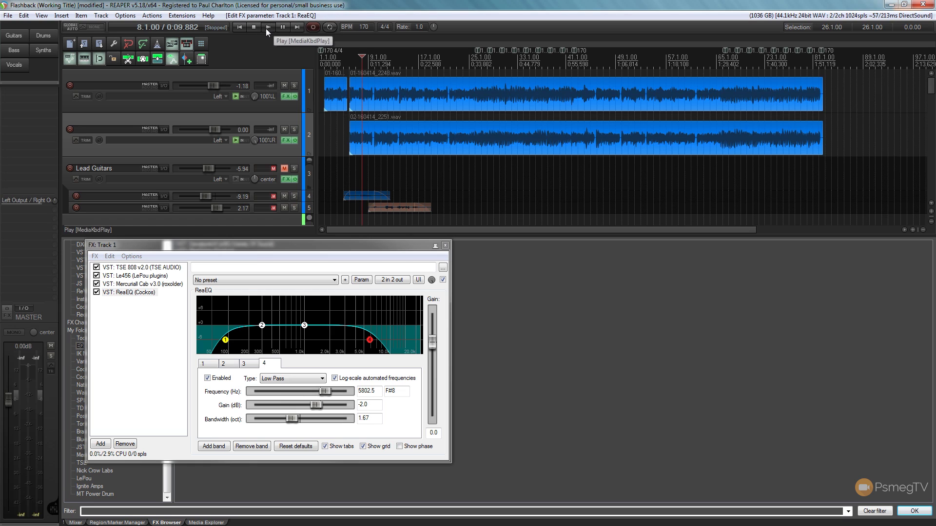
# - Play the mix, select ReaEQ band 3, and narrow its peak to 0.27 octaves
pyautogui.click(268, 28)
pyautogui.click(304, 327)
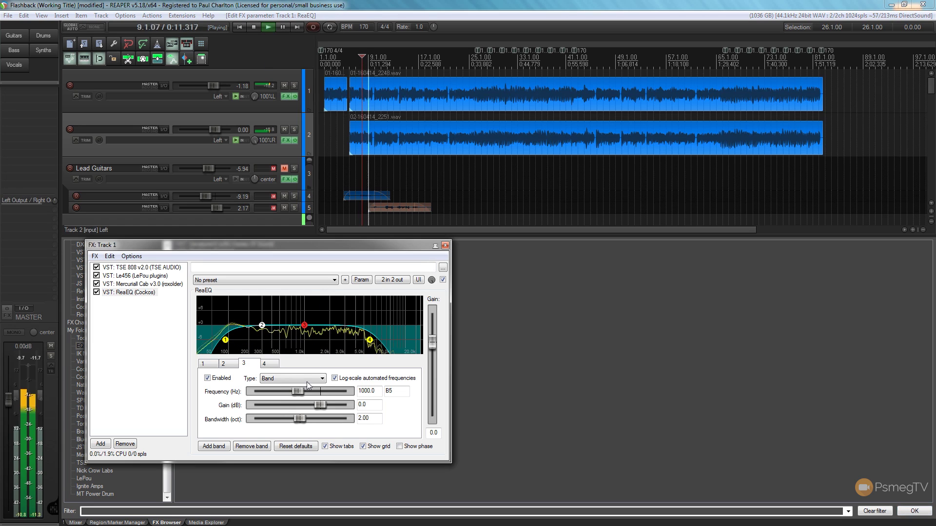
pyautogui.moveTo(295, 391); pyautogui.dragTo(335, 406)
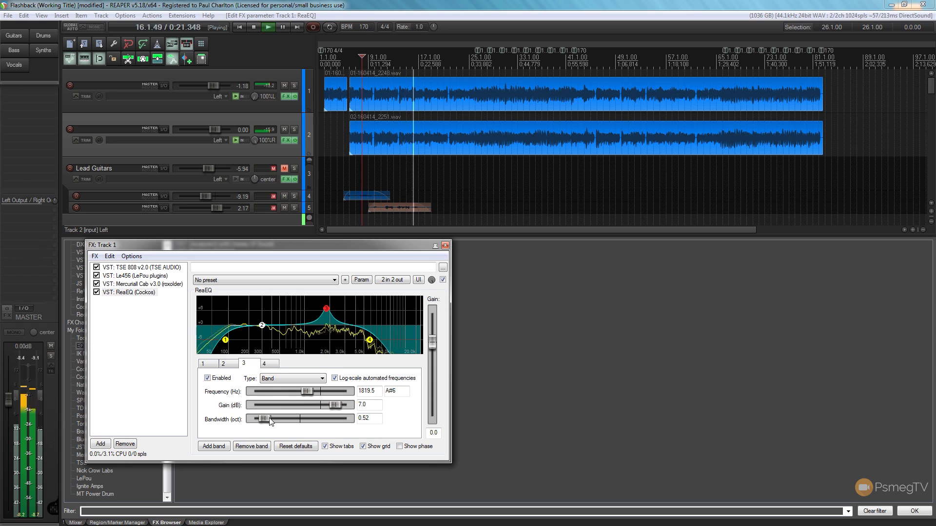
pyautogui.moveTo(265, 417); pyautogui.dragTo(258, 418)
# - Solo track 1 and sweep band 3 to locate the harsh frequency near 2.5 kHz
pyautogui.moveTo(304, 393); pyautogui.dragTo(311, 394)
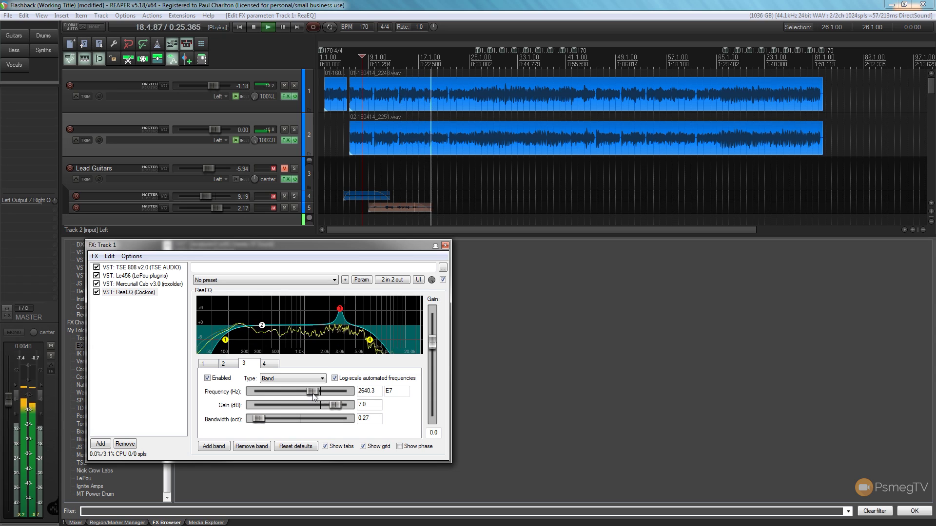
pyautogui.moveTo(313, 394); pyautogui.dragTo(305, 393)
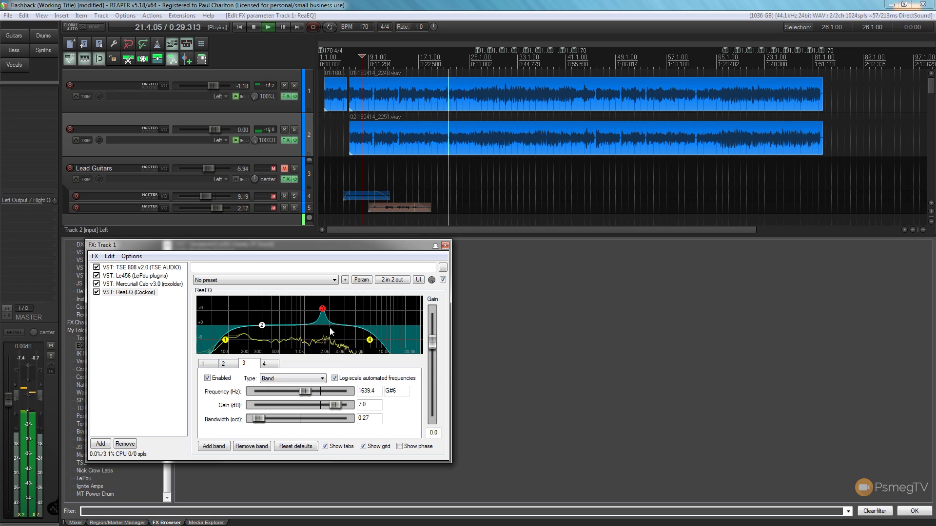
pyautogui.click(294, 87)
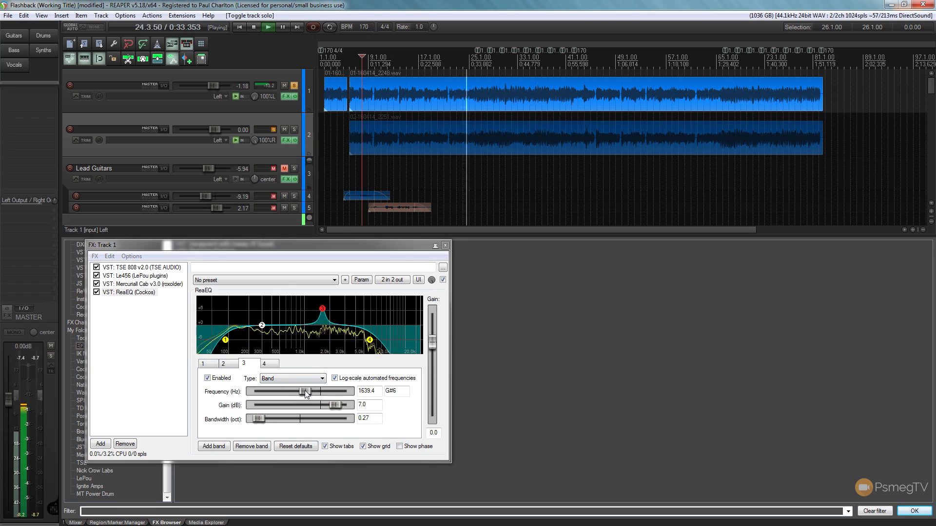
pyautogui.moveTo(305, 393); pyautogui.dragTo(256, 419)
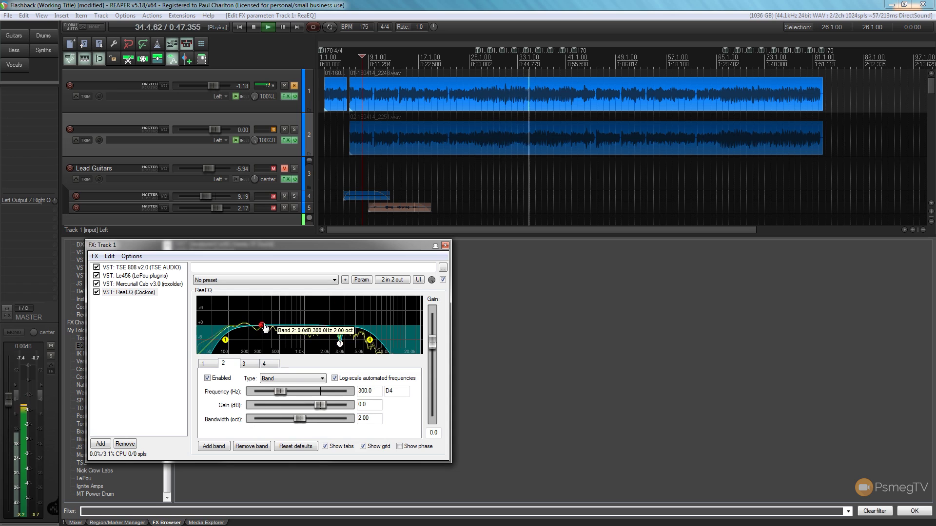
# - Narrow ReaEQ band 2 to 0.09 octaves at 951 Hz and cut it to -7.7 dB
pyautogui.moveTo(299, 419); pyautogui.dragTo(263, 420)
pyautogui.moveTo(318, 407); pyautogui.dragTo(340, 405)
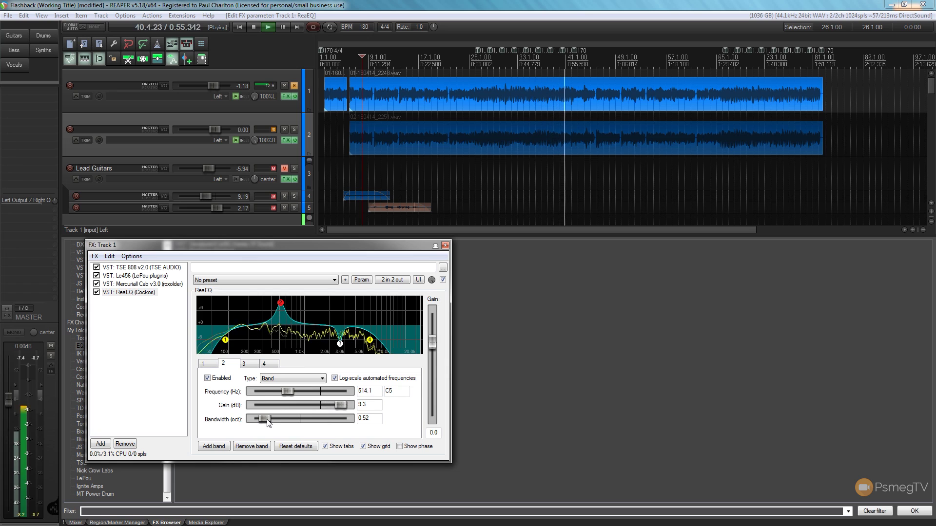
pyautogui.moveTo(267, 420); pyautogui.dragTo(297, 394)
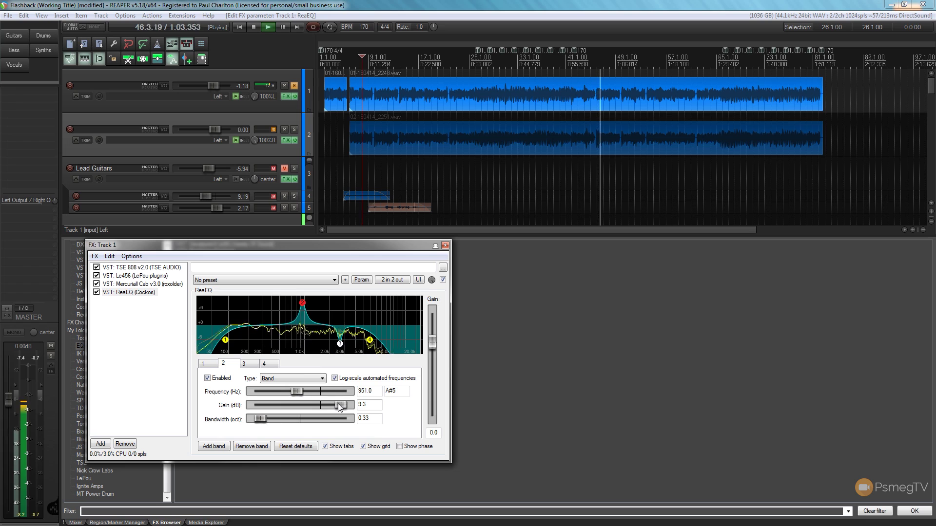
pyautogui.moveTo(262, 417); pyautogui.dragTo(256, 416)
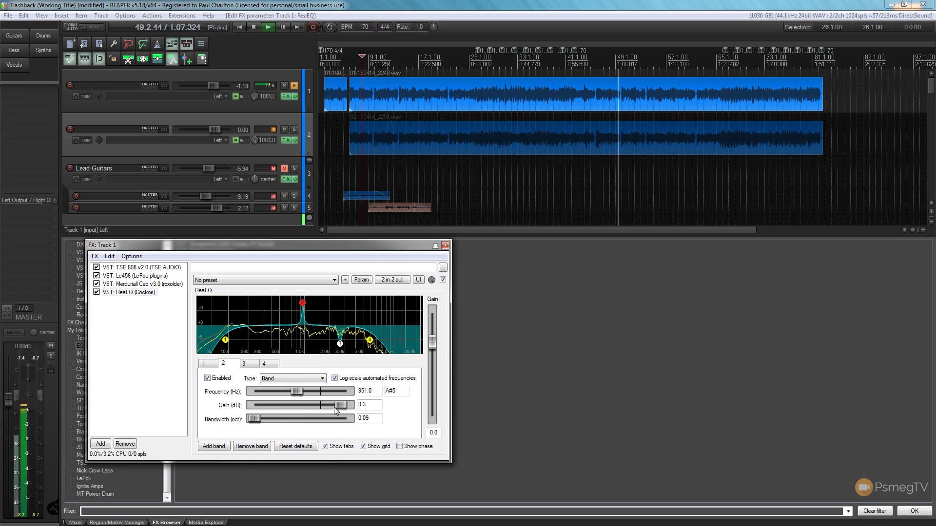
pyautogui.moveTo(338, 406); pyautogui.dragTo(299, 396)
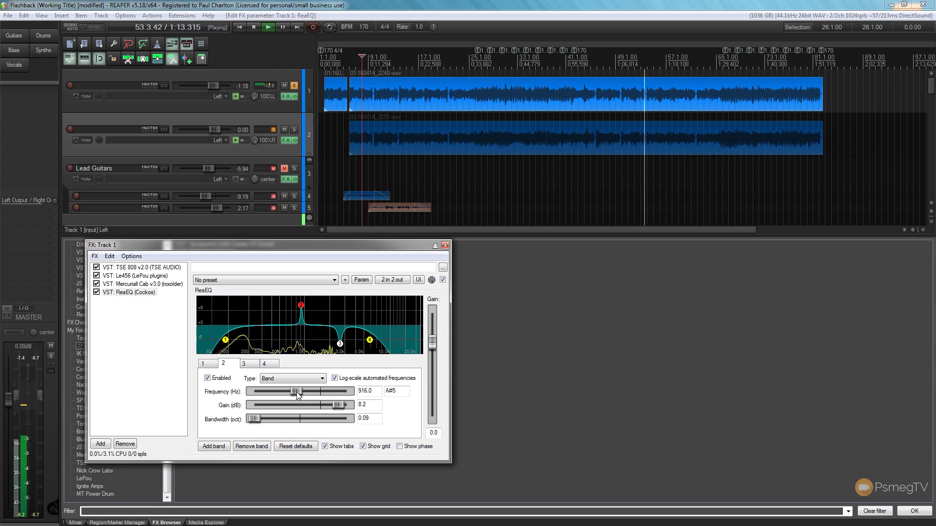
pyautogui.moveTo(336, 405); pyautogui.dragTo(303, 405)
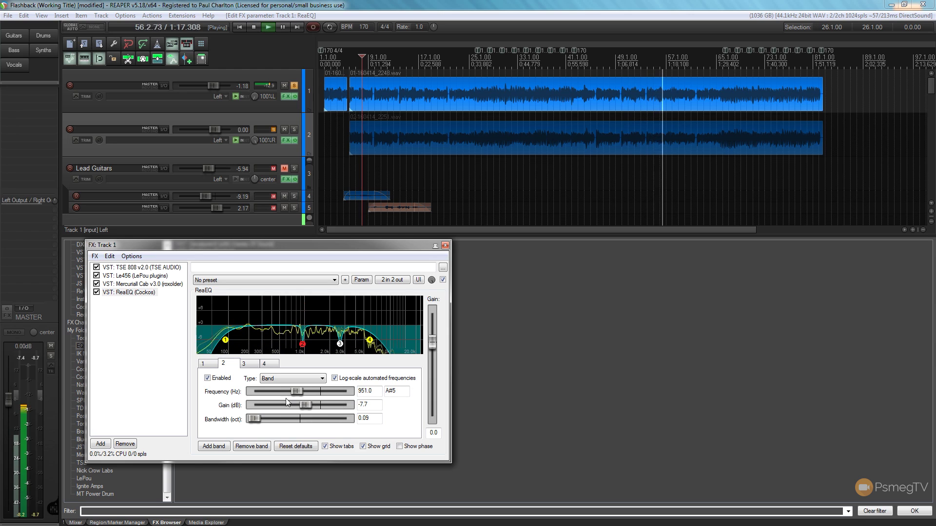
# - A/B track 1's ReaEQ by toggling its bypass twice, then stop playback
pyautogui.click(96, 293)
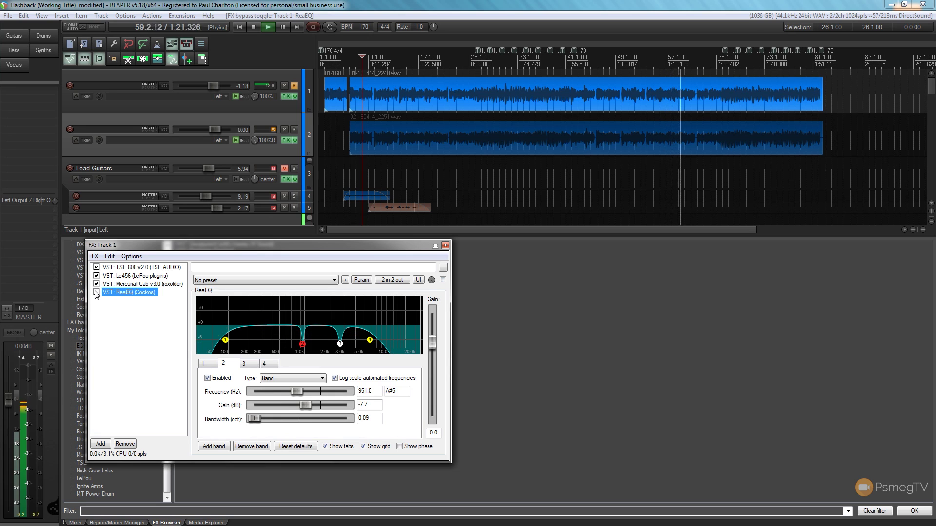
pyautogui.click(96, 293)
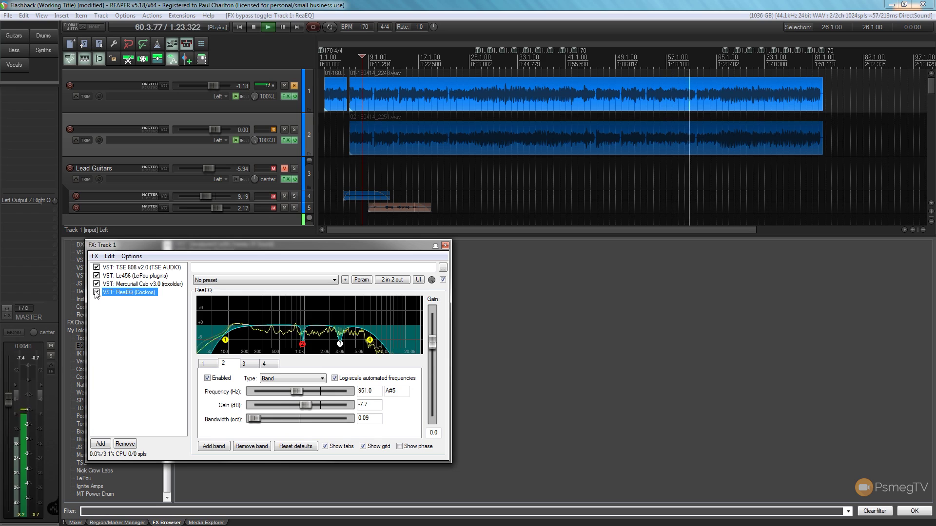
pyautogui.click(97, 292)
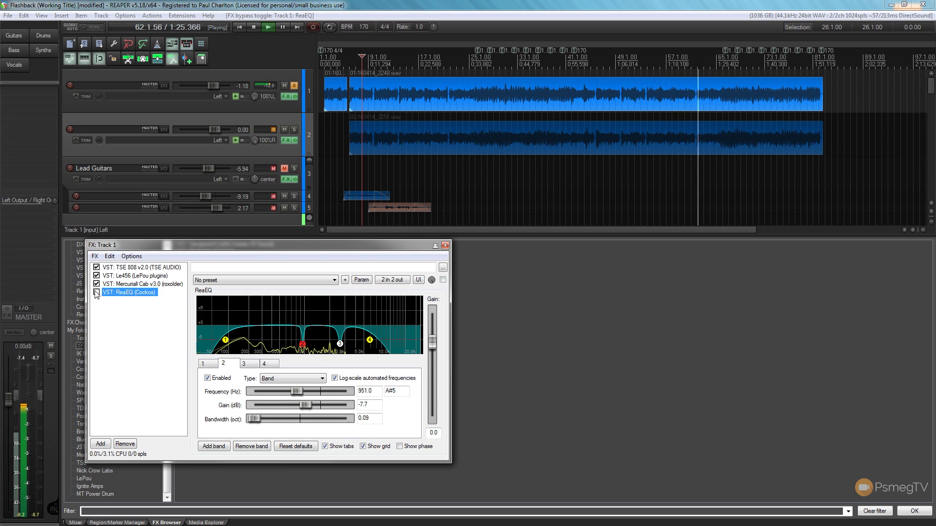
pyautogui.click(97, 293)
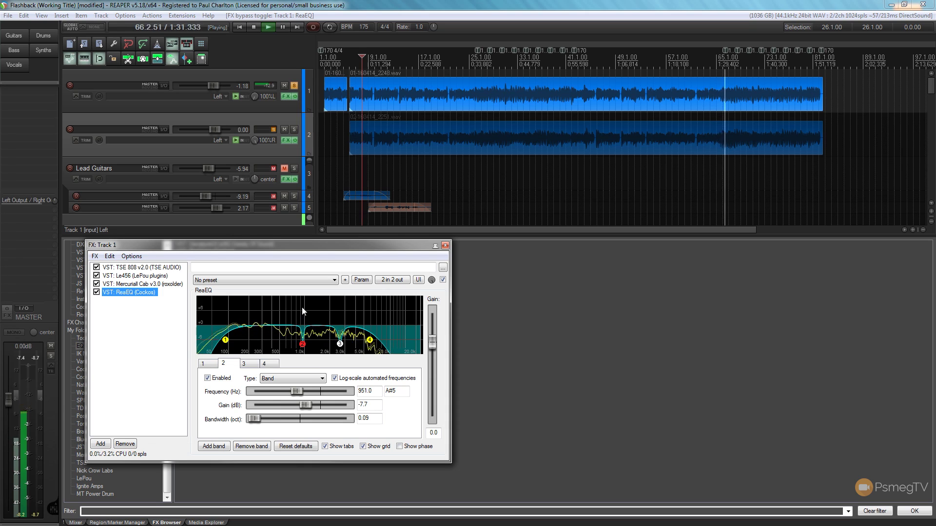
pyautogui.press('space')
pyautogui.click(204, 4)
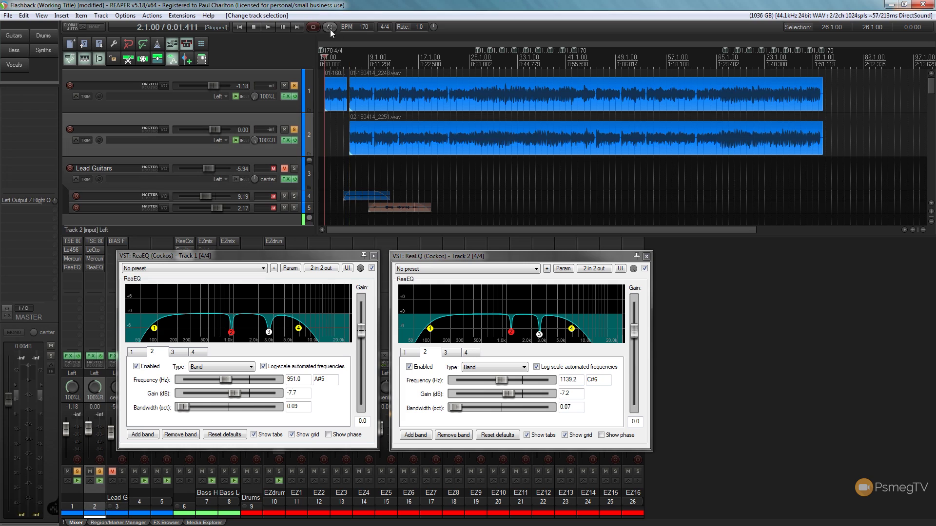
# - Play the mix and A/B both soloed guitars by bypassing and re-enabling their ReaEQs
pyautogui.click(271, 28)
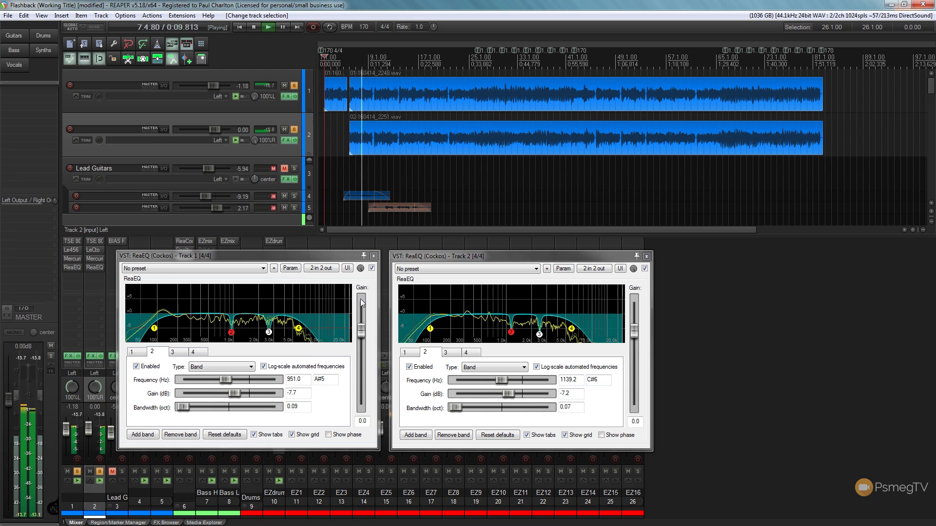
pyautogui.click(372, 268)
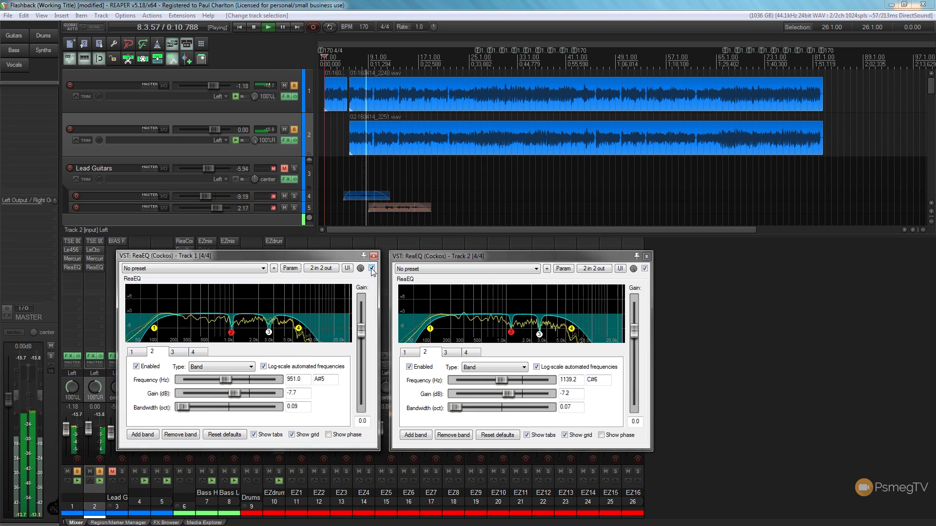
pyautogui.click(645, 268)
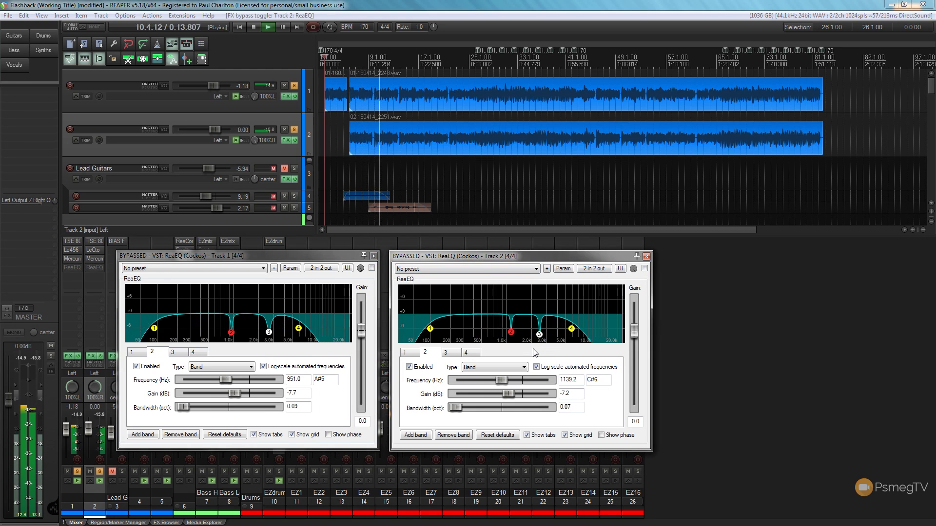
pyautogui.click(372, 269)
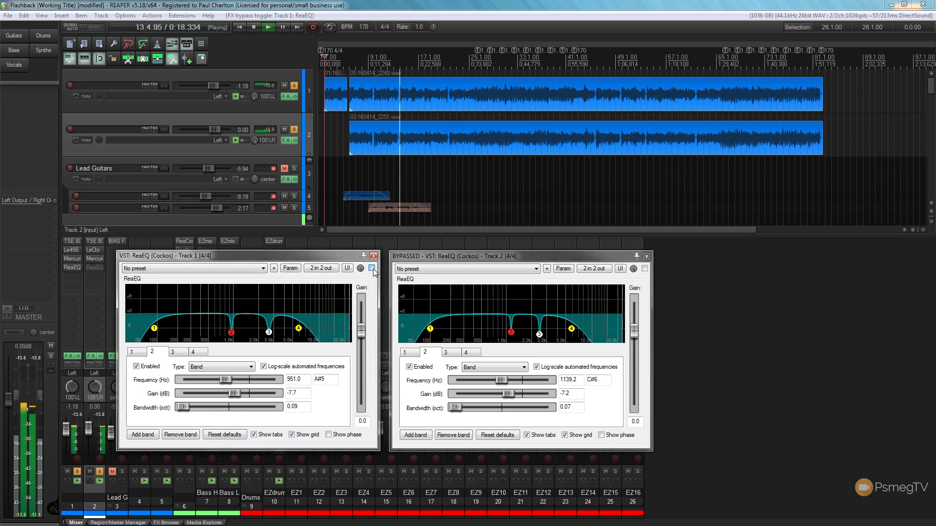
pyautogui.click(645, 268)
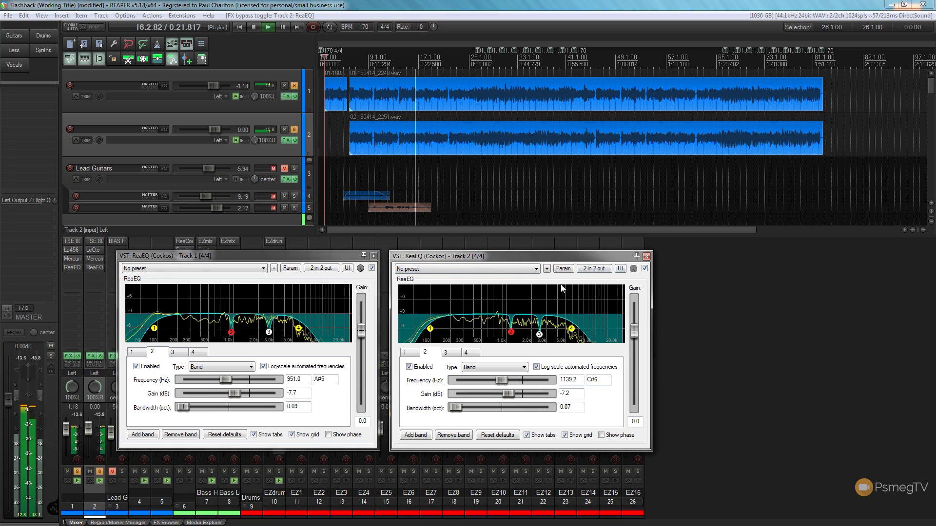
# - Unsolo both guitars and repeat the ReaEQ bypass comparison in the full mix, ending with playback stopped
pyautogui.click(294, 85)
pyautogui.click(294, 129)
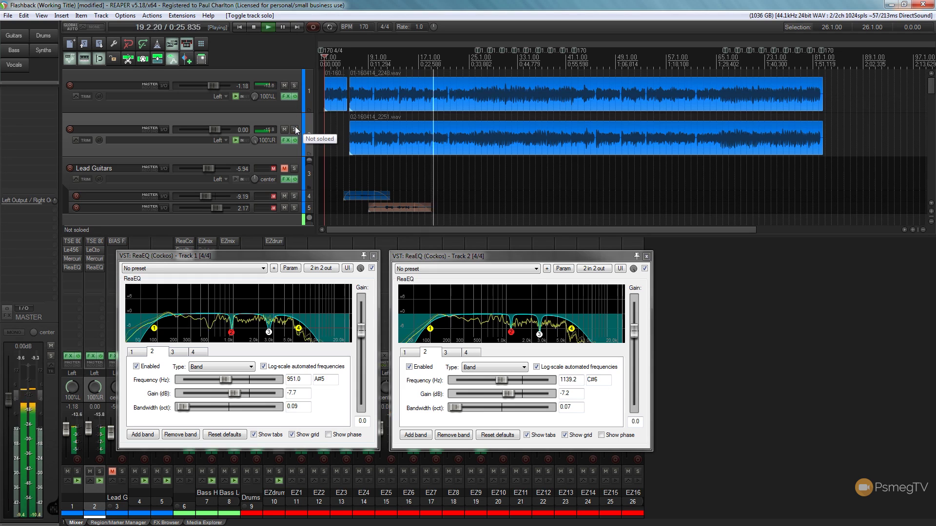
pyautogui.click(372, 269)
pyautogui.click(645, 268)
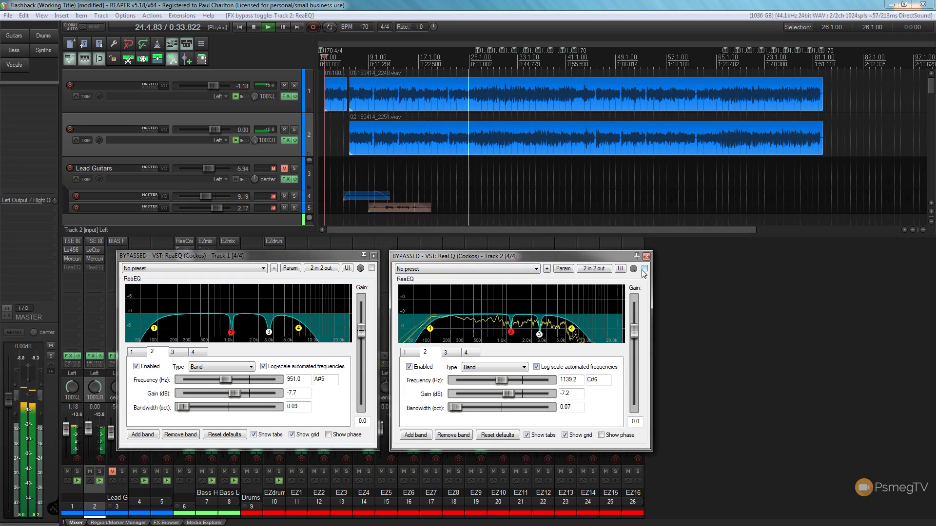
pyautogui.click(372, 268)
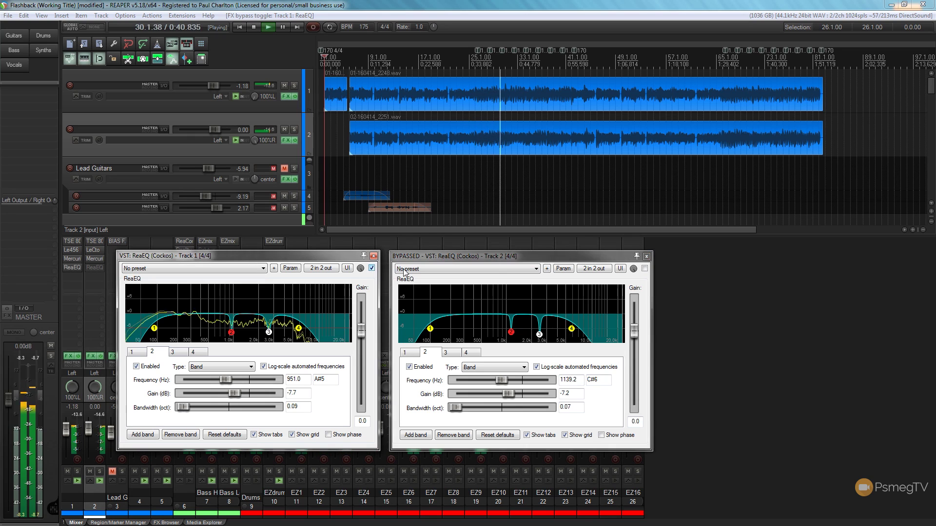
pyautogui.click(645, 269)
pyautogui.click(645, 268)
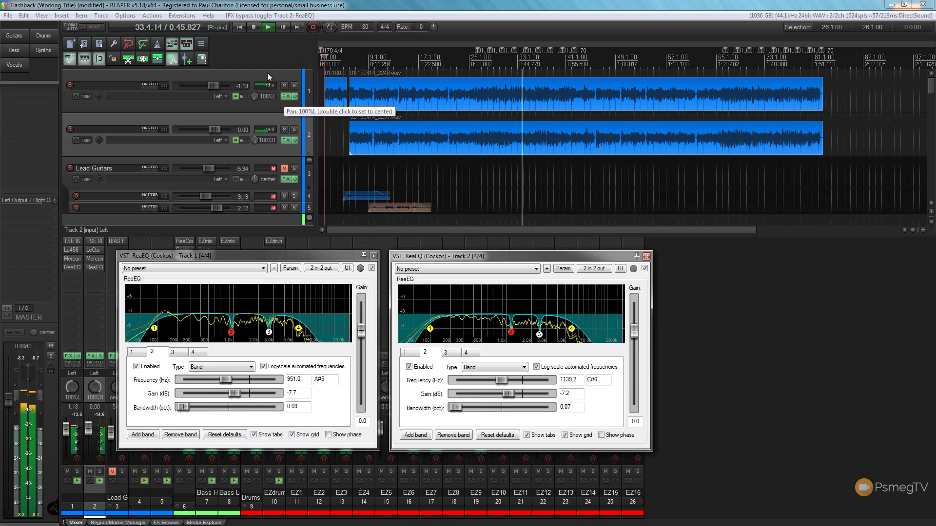
pyautogui.click(254, 28)
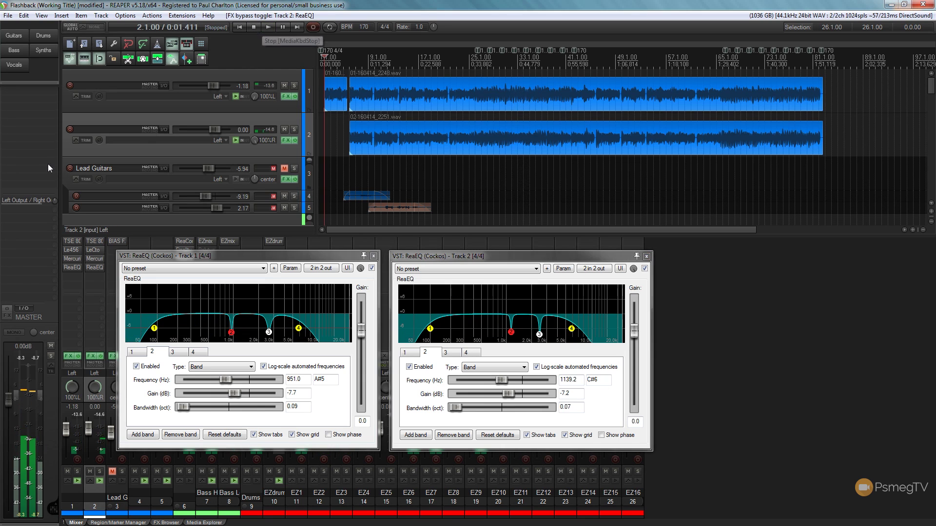